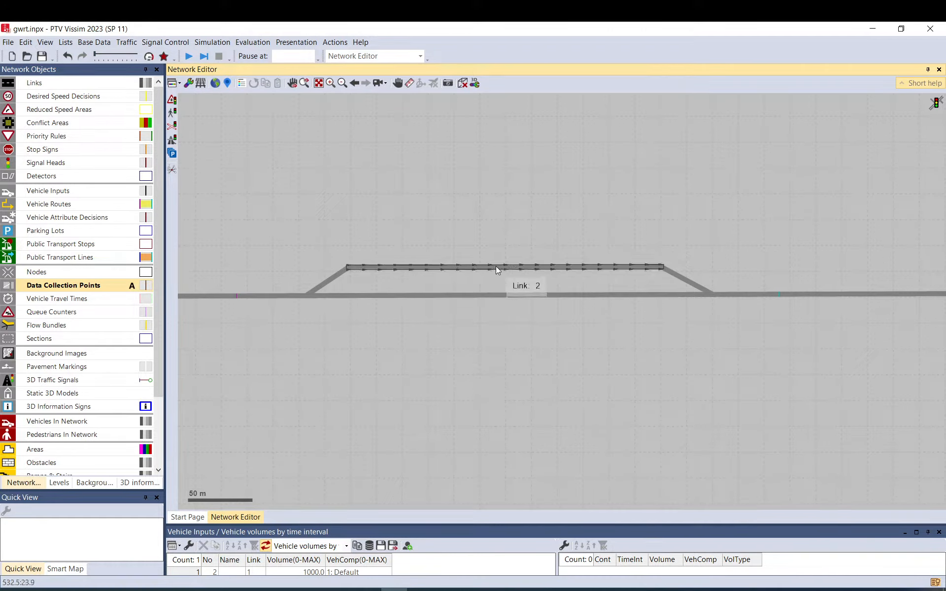
Place data collection points on lane 2-1 at 101.707 m and on lane 1-1 at 517.851 m, mid-way along the two parallel links.
{"action": "scroll", "coordinate": [577, 309], "scroll_direction": "down", "scroll_amount": 4}
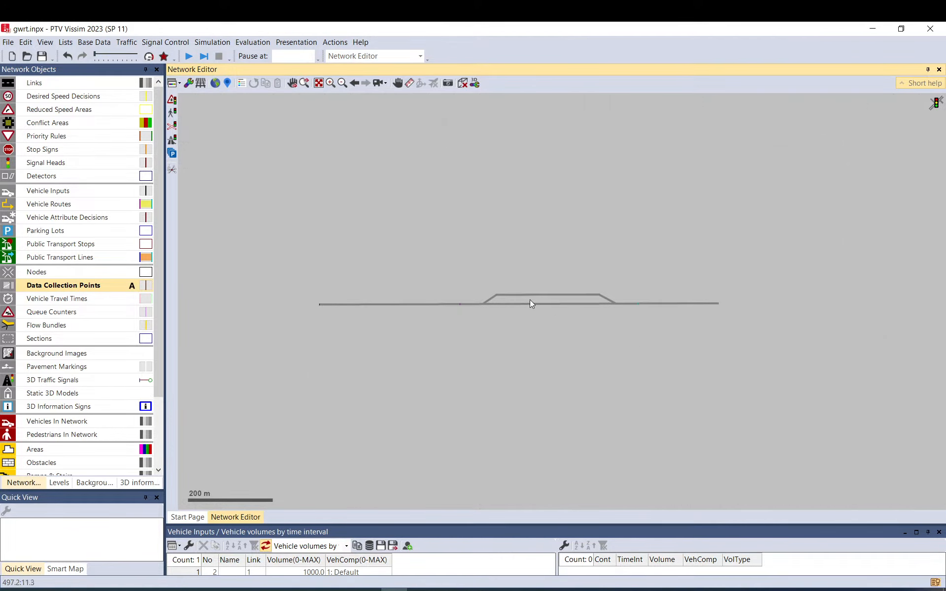
{"action": "scroll", "coordinate": [530, 300], "scroll_direction": "up", "scroll_amount": 4}
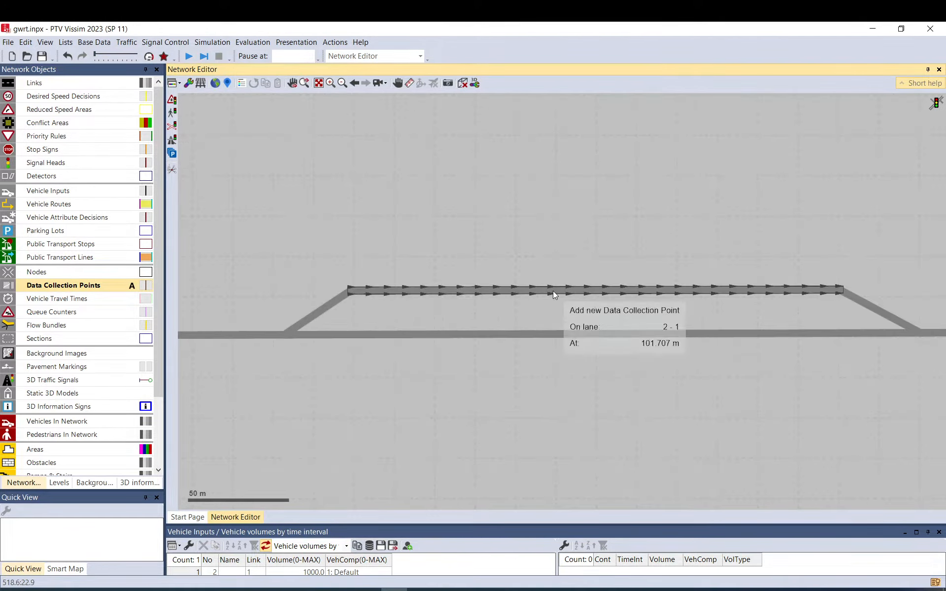
{"action": "right_click", "coordinate": [553, 290]}
{"action": "right_click", "coordinate": [550, 332]}
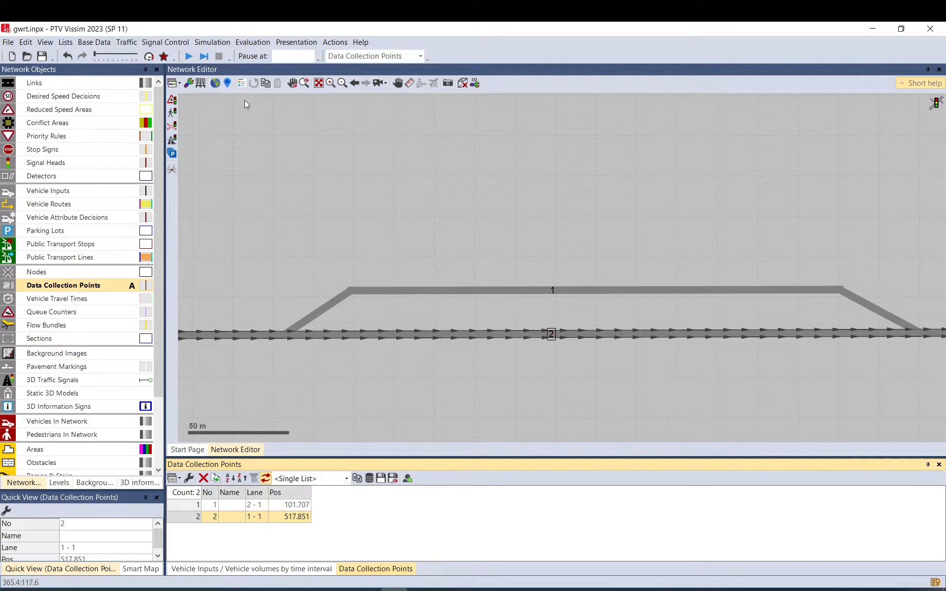
{"action": "left_click", "coordinate": [599, 254]}
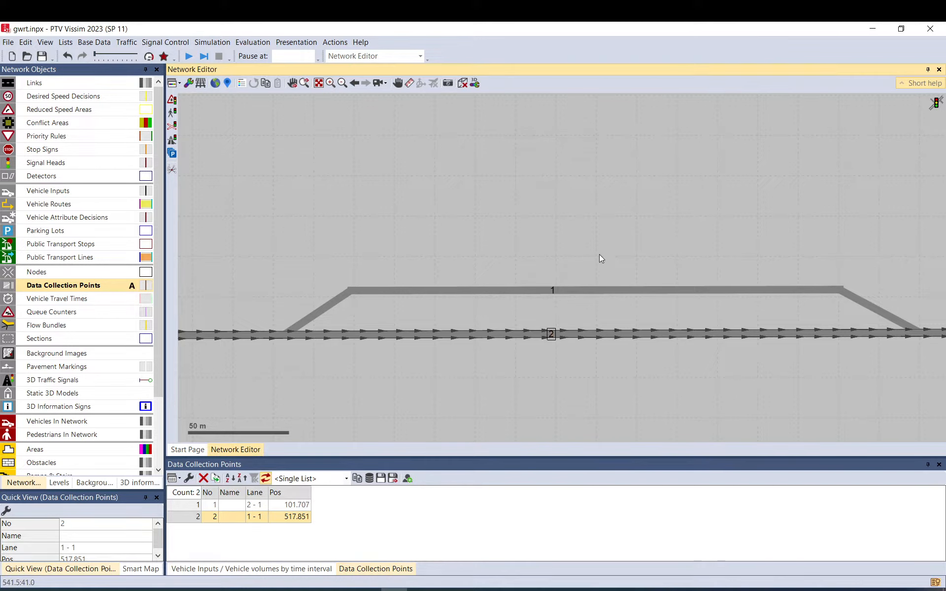
{"action": "left_click", "coordinate": [553, 291]}
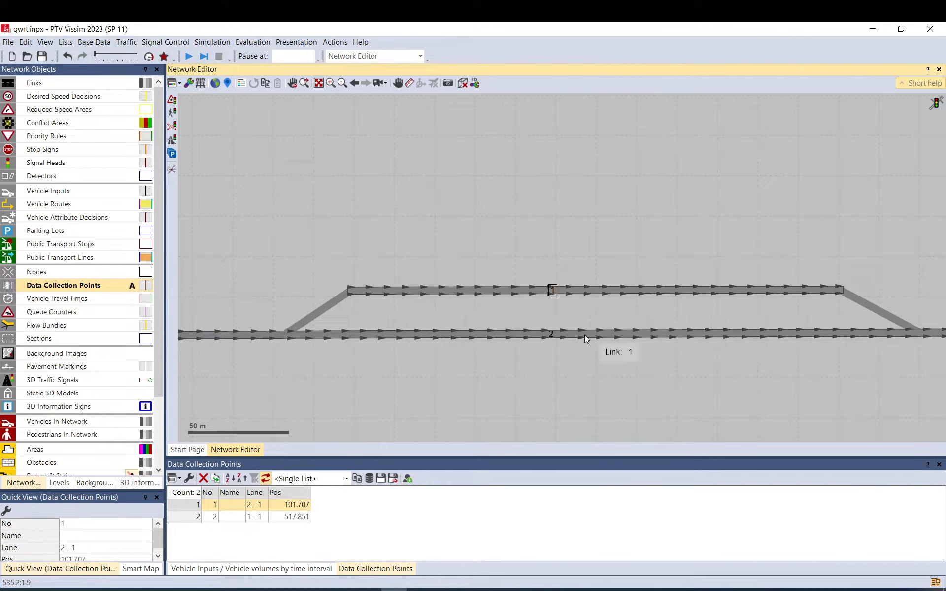
{"action": "left_click", "coordinate": [571, 336]}
{"action": "left_click", "coordinate": [548, 357]}
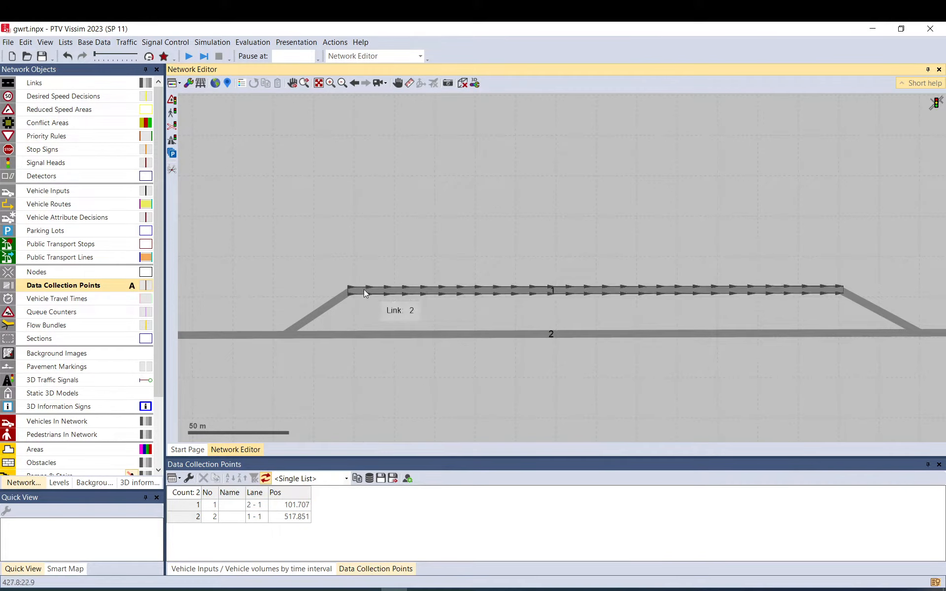
Open the data collection measurement definitions and generate grouped measurements for all data collection points.
{"action": "left_click", "coordinate": [252, 43]}
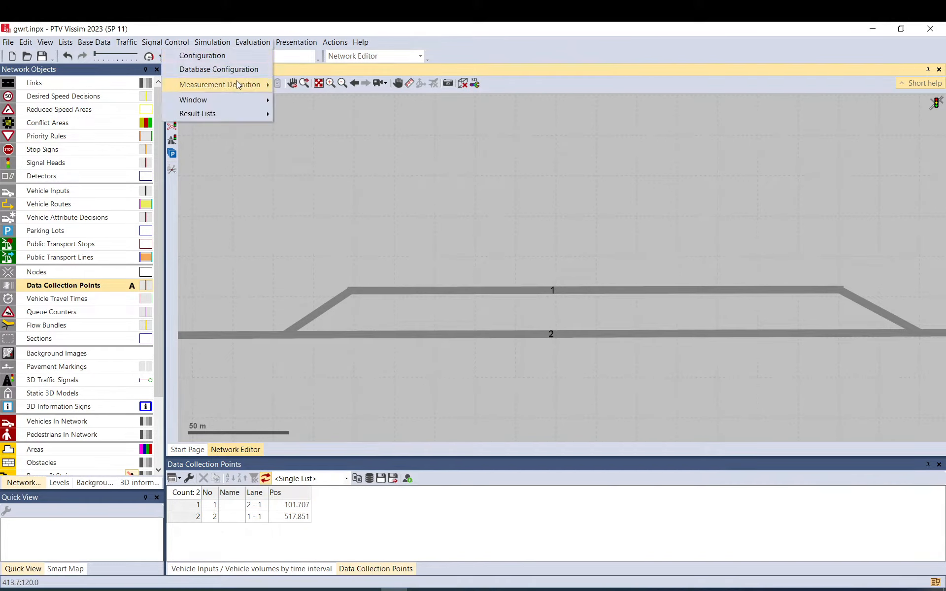
{"action": "mouse_move", "coordinate": [236, 82]}
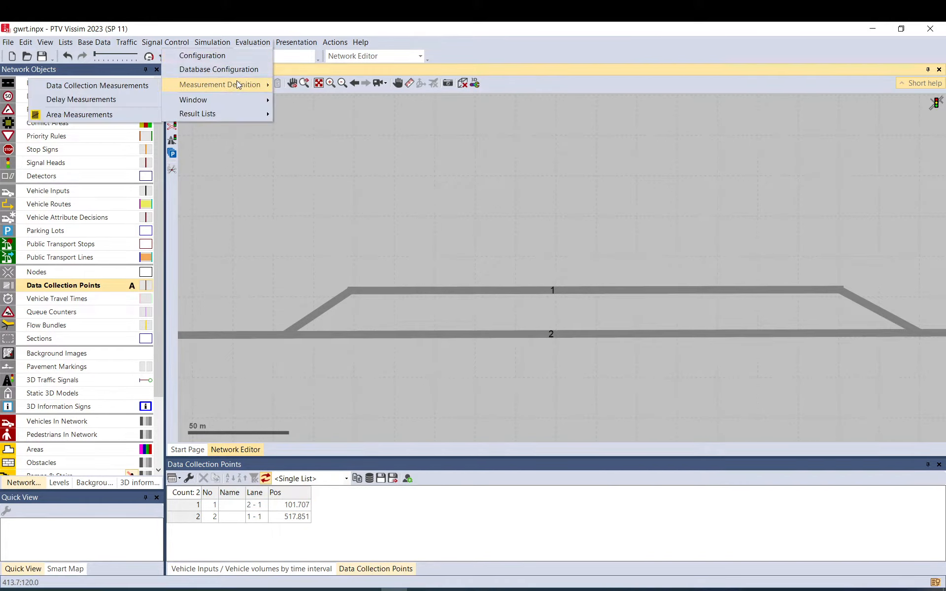
{"action": "left_click", "coordinate": [129, 90]}
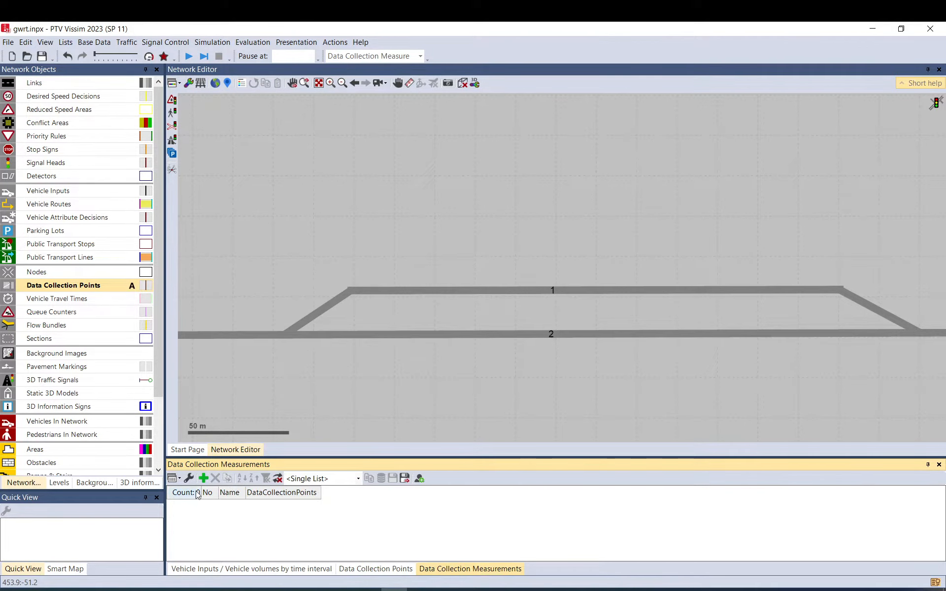
{"action": "right_click", "coordinate": [212, 524]}
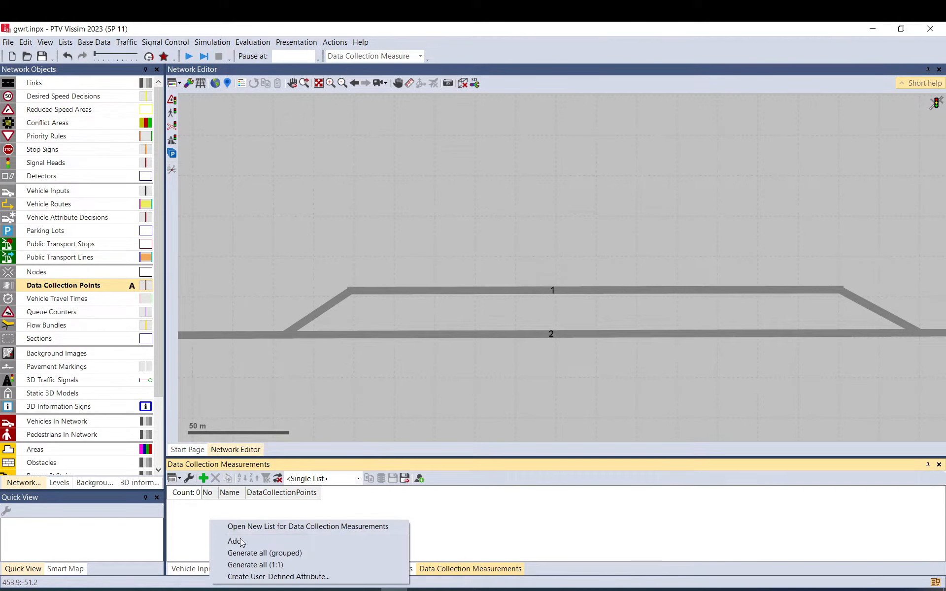
{"action": "left_click", "coordinate": [269, 553]}
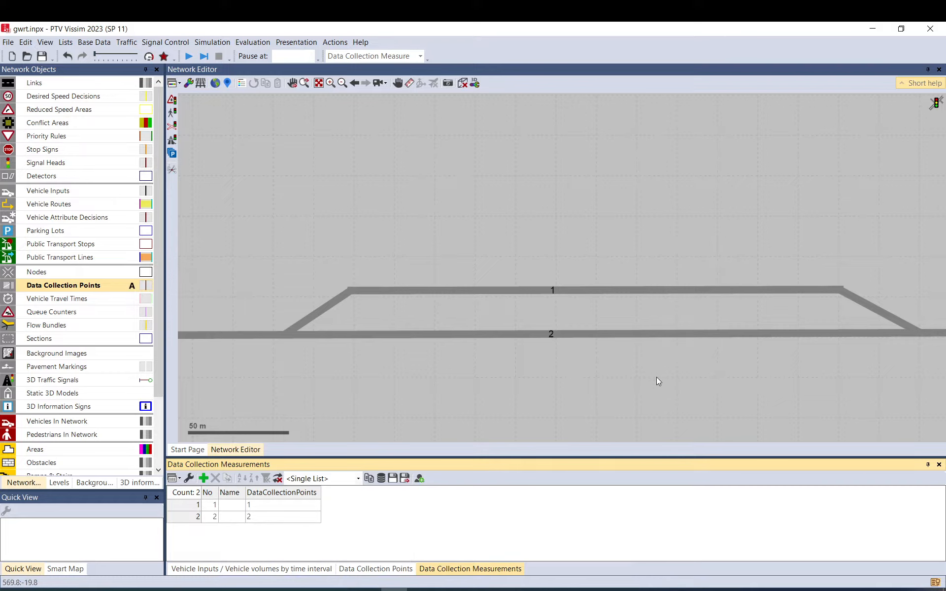
{"action": "left_click", "coordinate": [420, 194]}
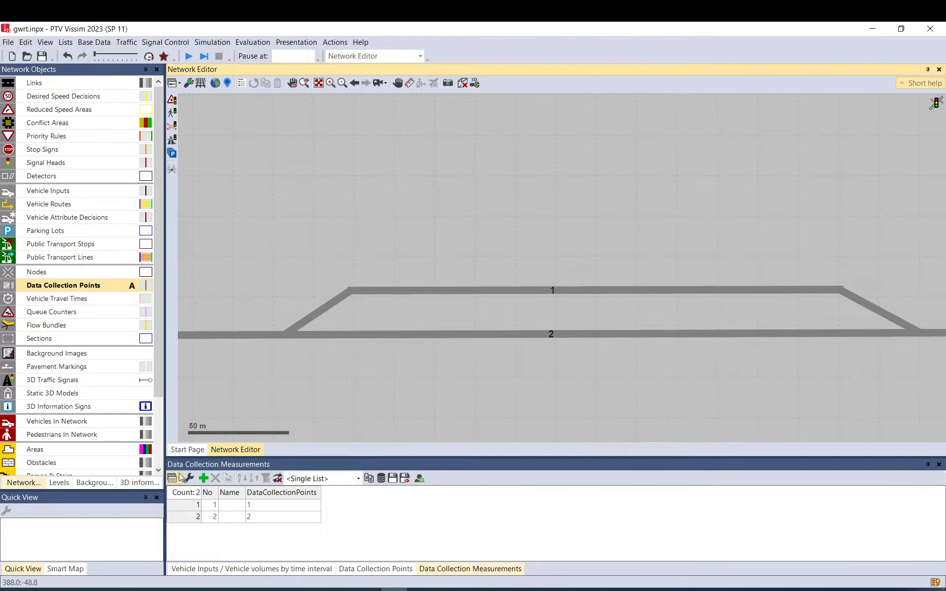
Examine which data collection point each measurement refers to, comparing the measurement list with the points on the network.
{"action": "left_click", "coordinate": [295, 505]}
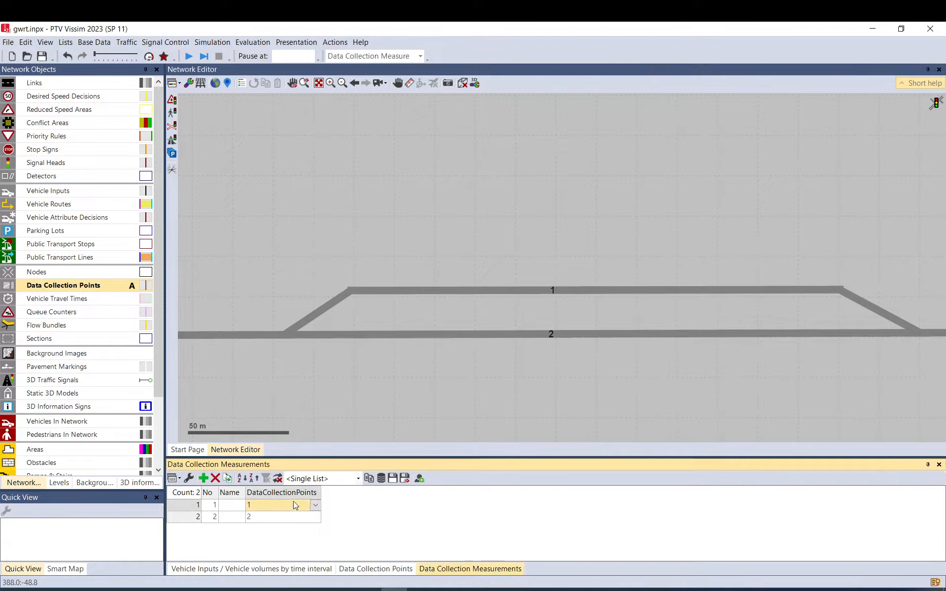
{"action": "left_click", "coordinate": [184, 517]}
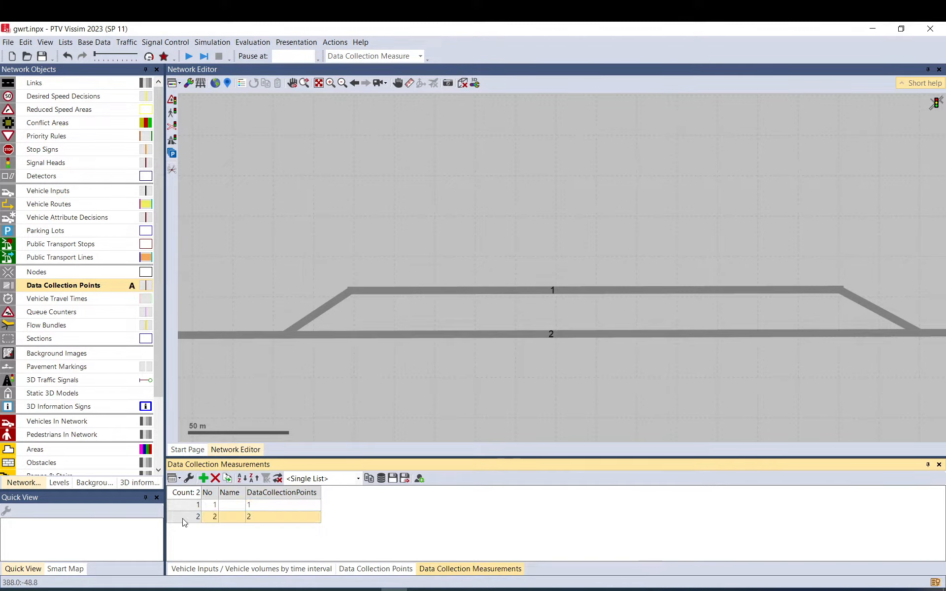
{"action": "left_click", "coordinate": [317, 519]}
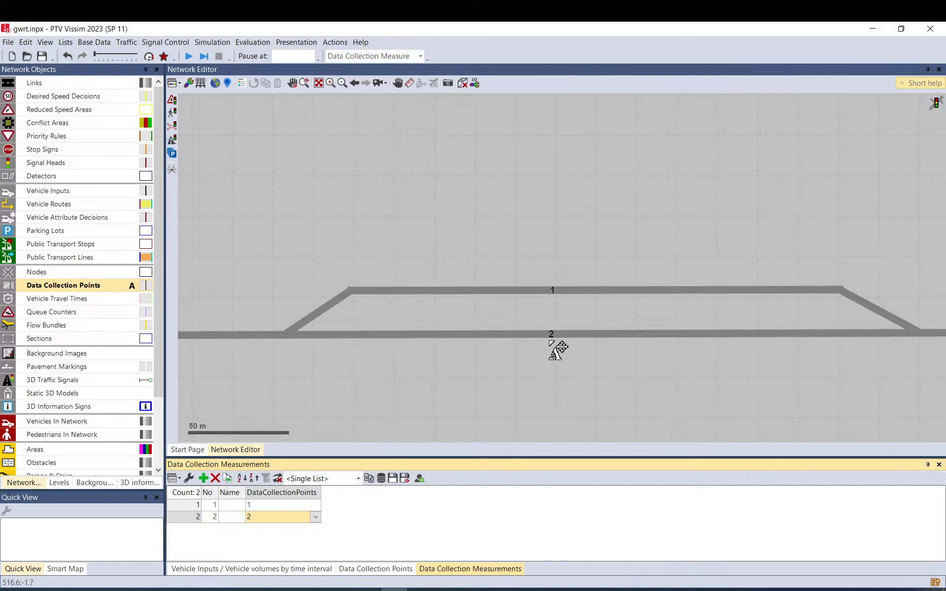
{"action": "left_click", "coordinate": [551, 335]}
{"action": "left_click", "coordinate": [553, 291]}
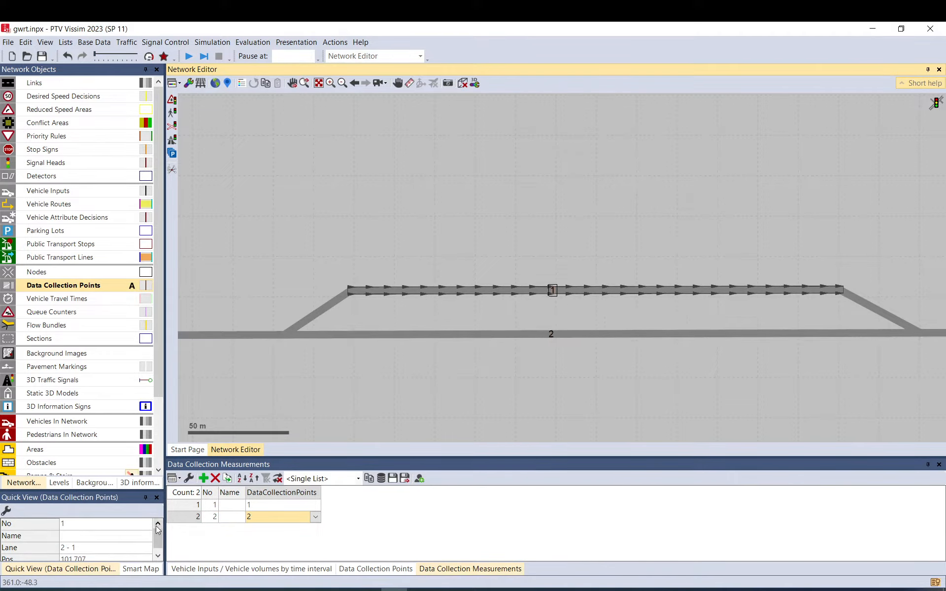
{"action": "left_click", "coordinate": [173, 519]}
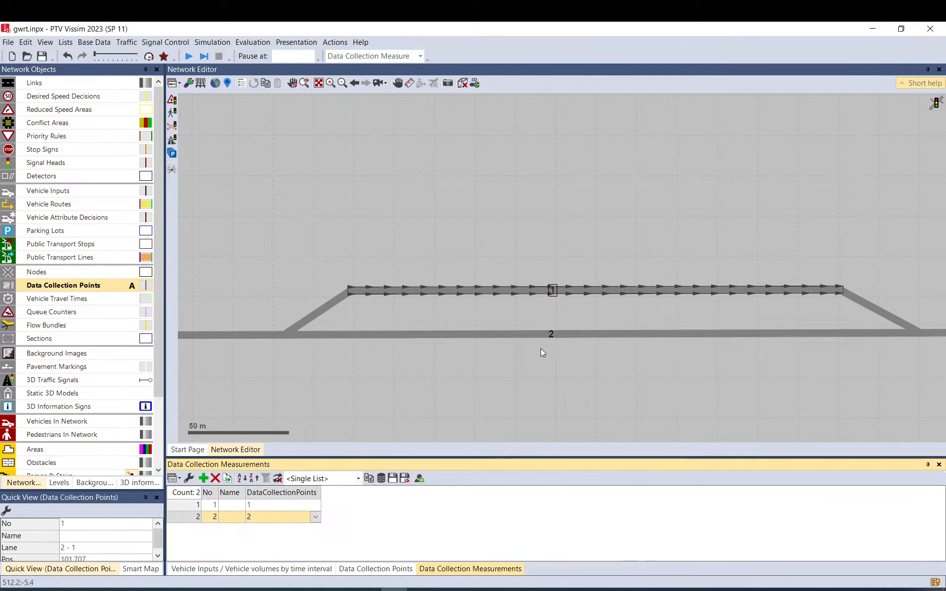
{"action": "left_click", "coordinate": [541, 353]}
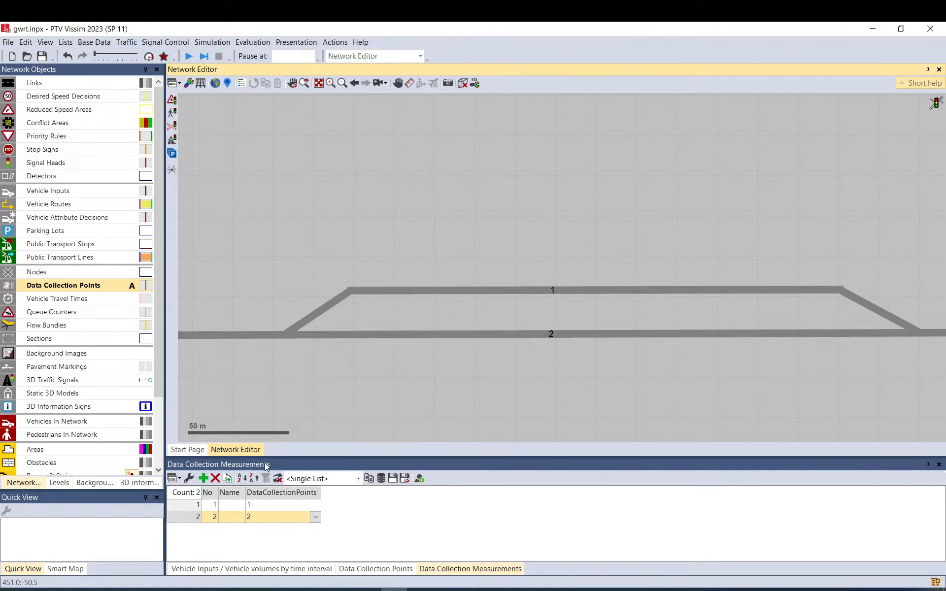
Check the collection option, end time and interval for data collections in the evaluation configuration, and accept the settings.
{"action": "left_click", "coordinate": [255, 44]}
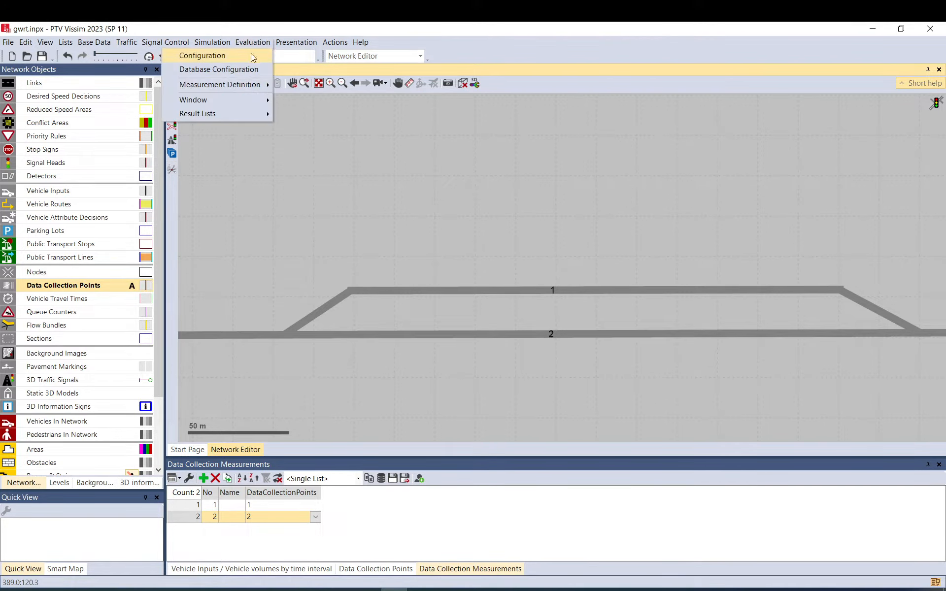
{"action": "left_click", "coordinate": [250, 57]}
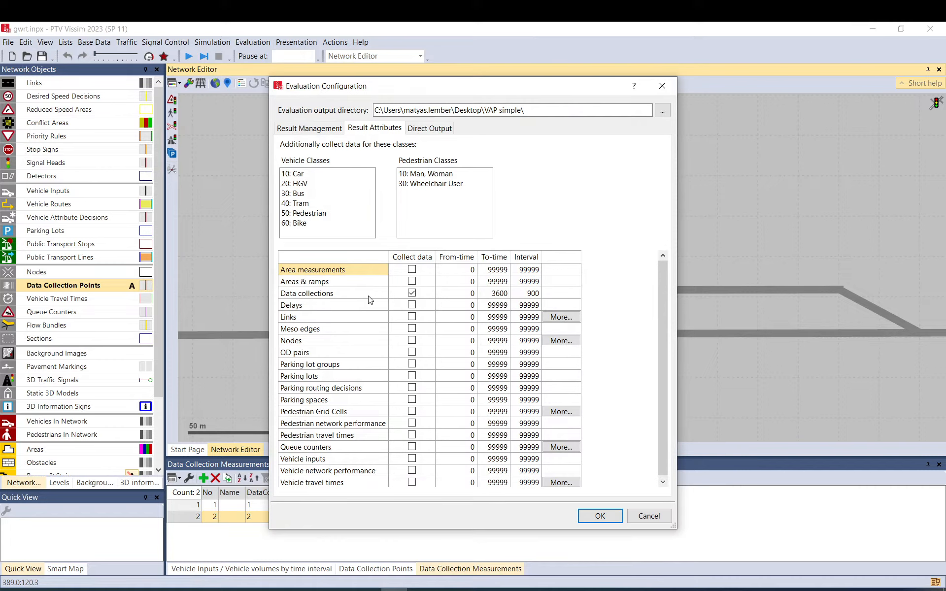
{"action": "left_click", "coordinate": [369, 297]}
{"action": "left_click", "coordinate": [415, 294]}
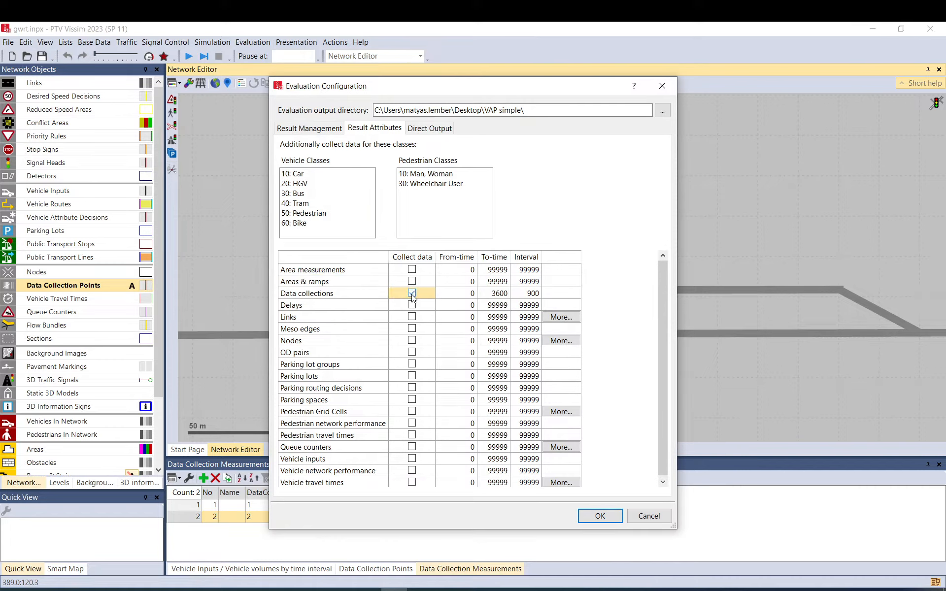
{"action": "left_click", "coordinate": [525, 295]}
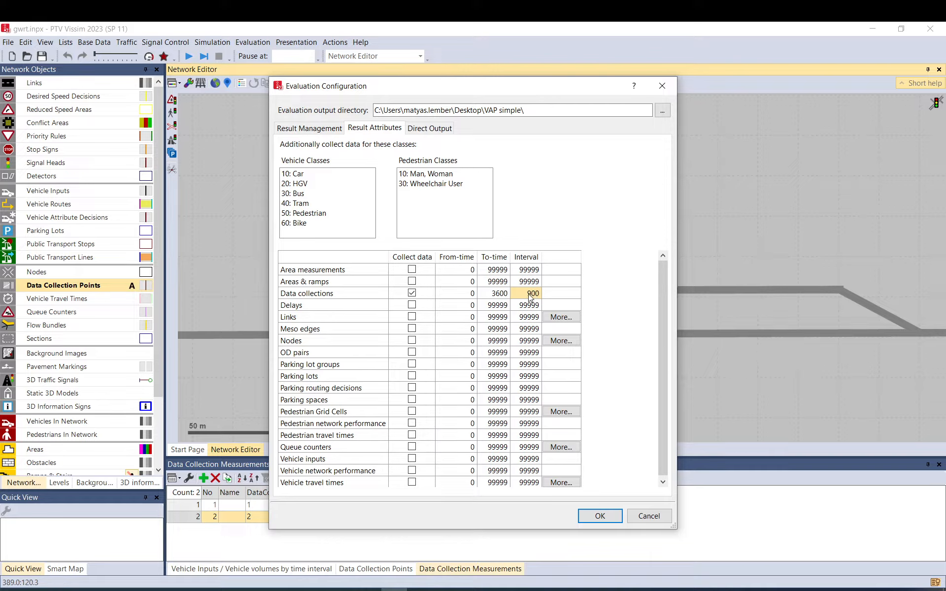
{"action": "left_click", "coordinate": [531, 296]}
{"action": "left_click", "coordinate": [490, 298]}
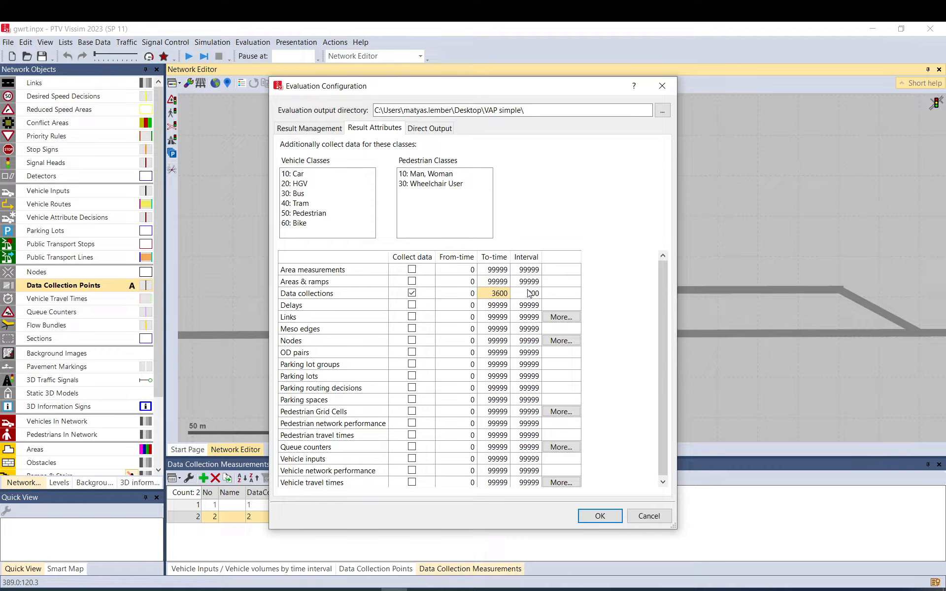
{"action": "left_click", "coordinate": [598, 516]}
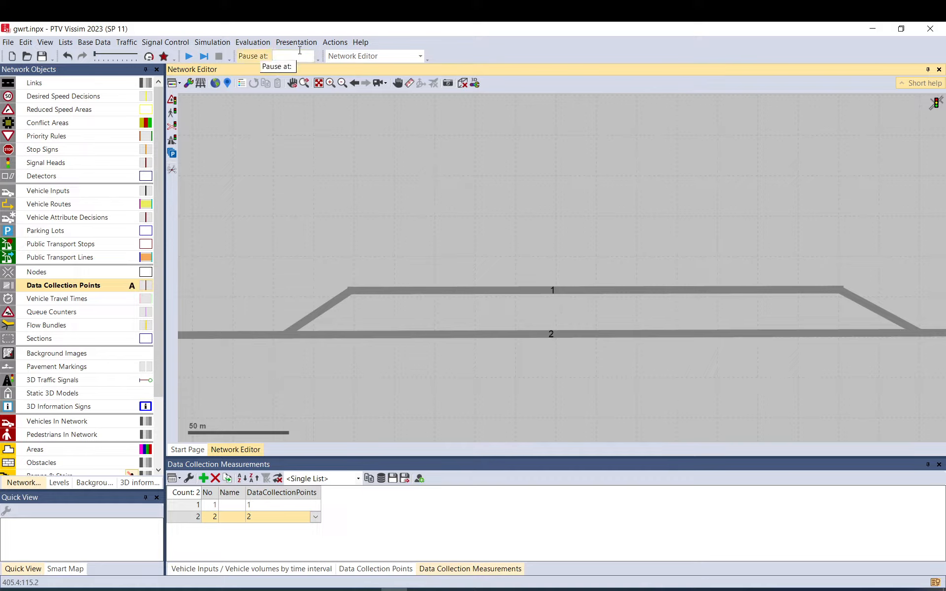
Review the period and number of runs in the simulation parameters and accept them.
{"action": "left_click", "coordinate": [225, 43]}
{"action": "left_click", "coordinate": [226, 56]}
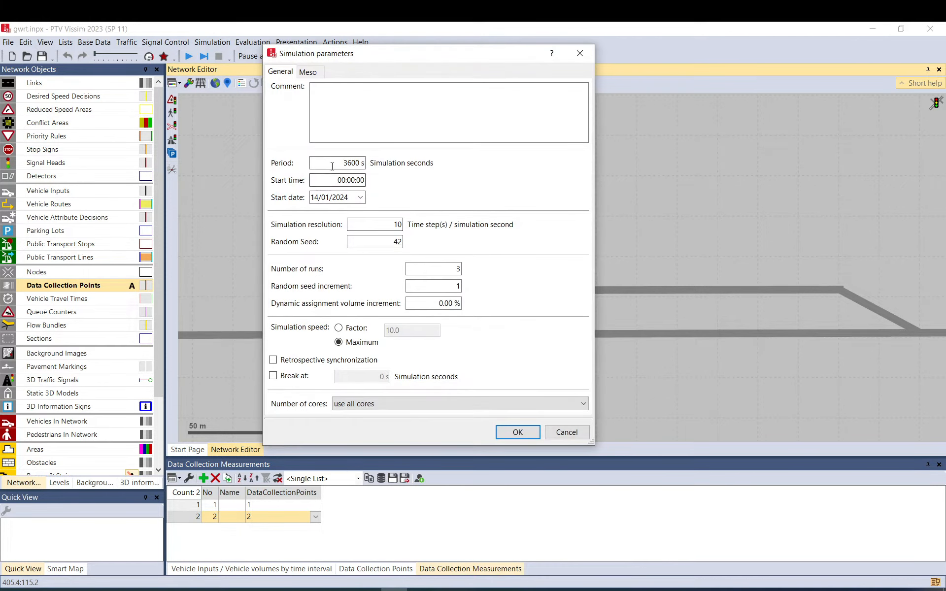
{"action": "left_click_drag", "start_coordinate": [332, 165], "coordinate": [368, 163]}
{"action": "left_click_drag", "start_coordinate": [448, 271], "coordinate": [472, 265]}
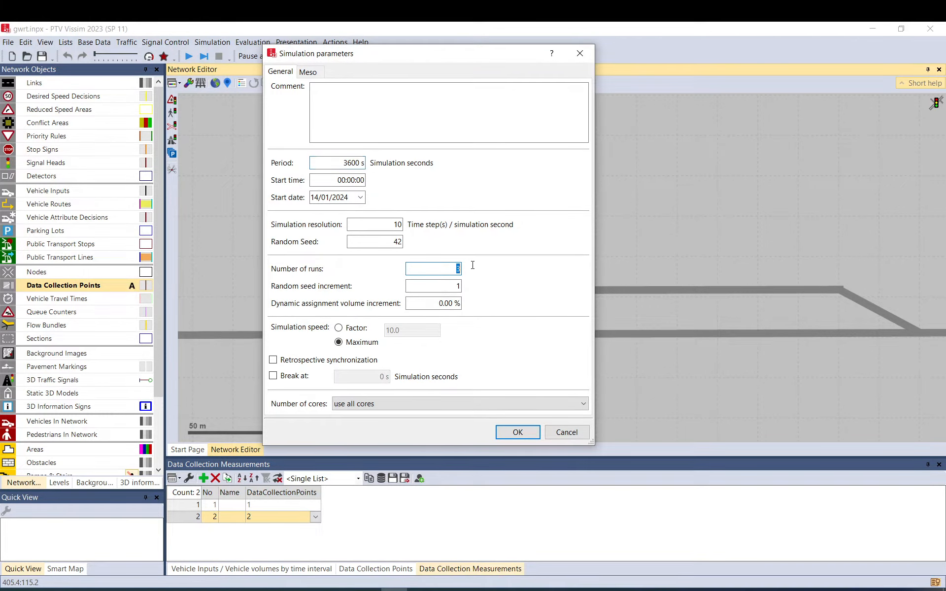
{"action": "left_click", "coordinate": [510, 429]}
Start the simulation and pause the first run at about 104 s, with vehicles on both parallel links.
{"action": "left_click", "coordinate": [189, 56]}
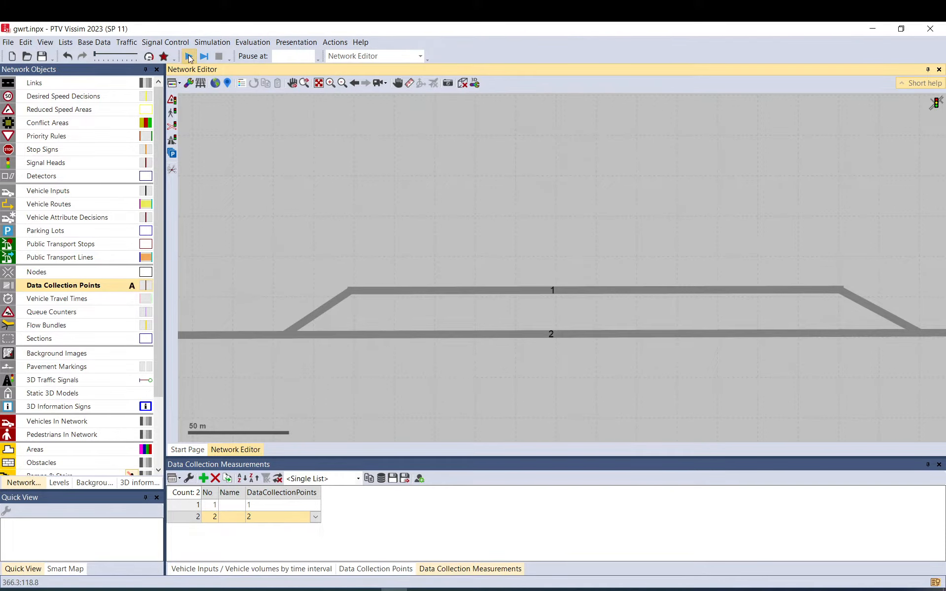
{"action": "left_click", "coordinate": [469, 315]}
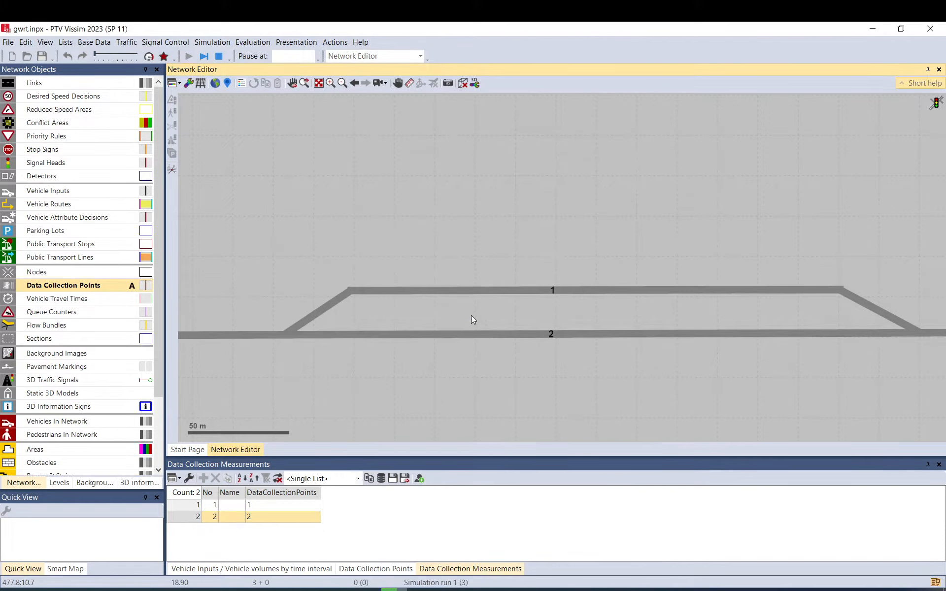
{"action": "left_click", "coordinate": [204, 56]}
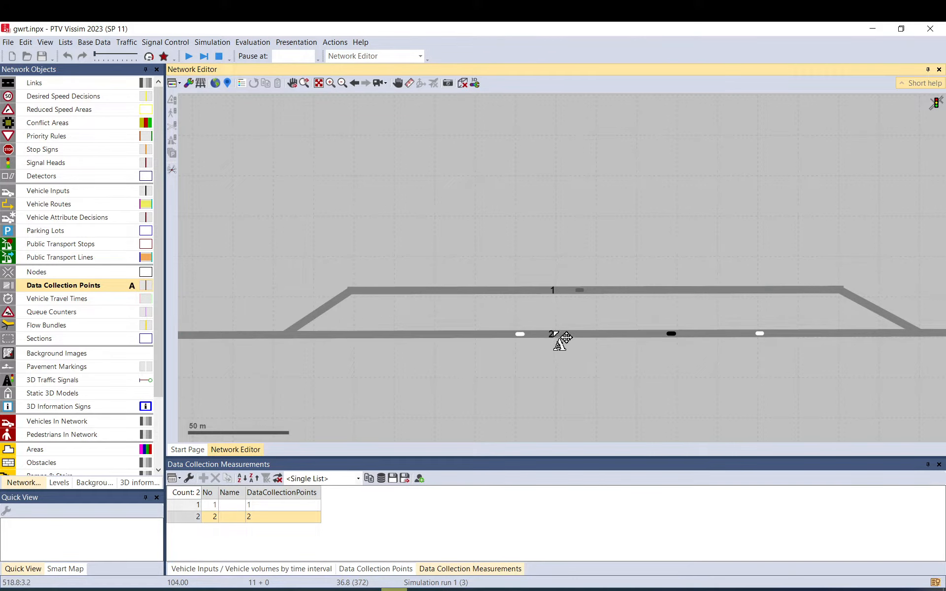
{"action": "left_click", "coordinate": [556, 335]}
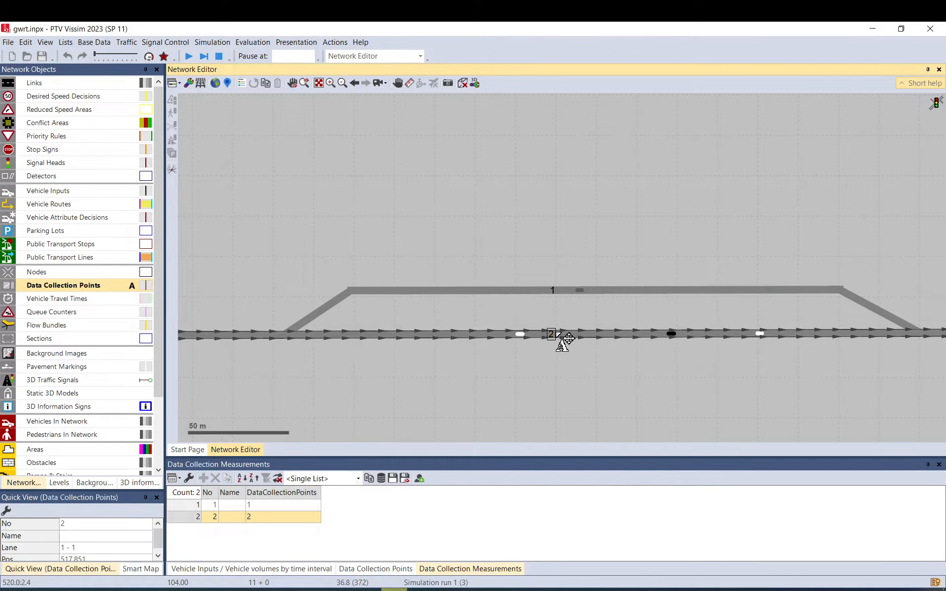
{"action": "left_click", "coordinate": [537, 312]}
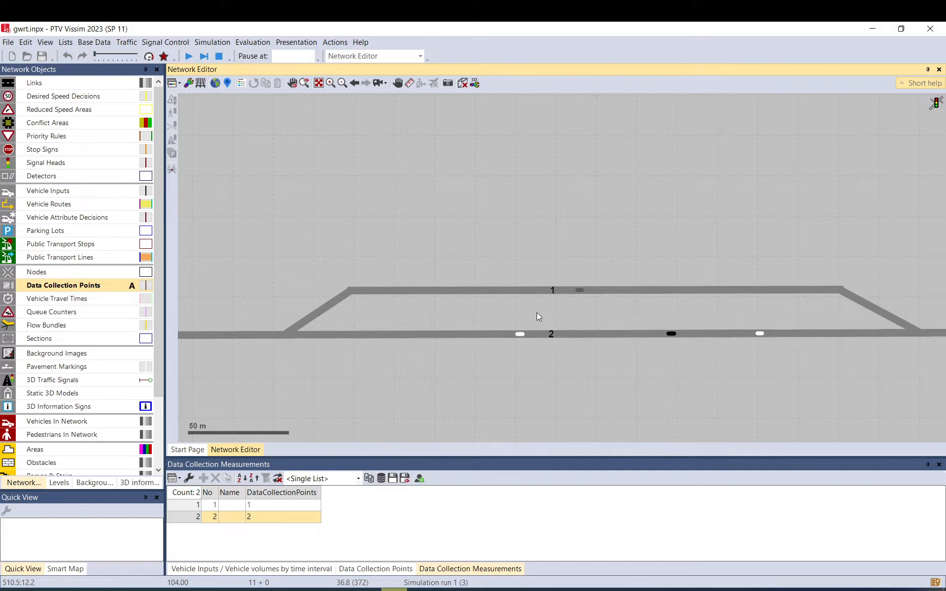
{"action": "left_click", "coordinate": [144, 288]}
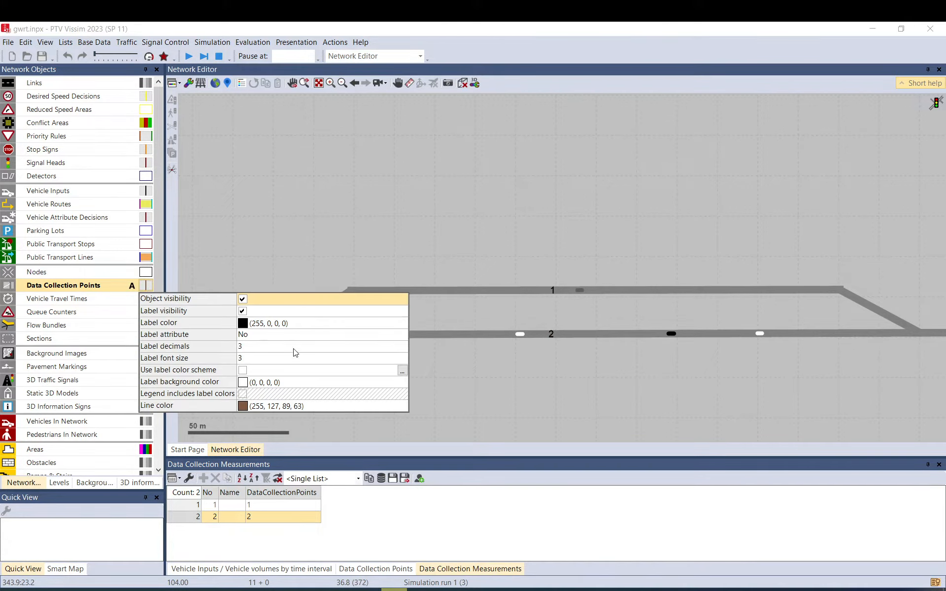
{"action": "left_click", "coordinate": [301, 335]}
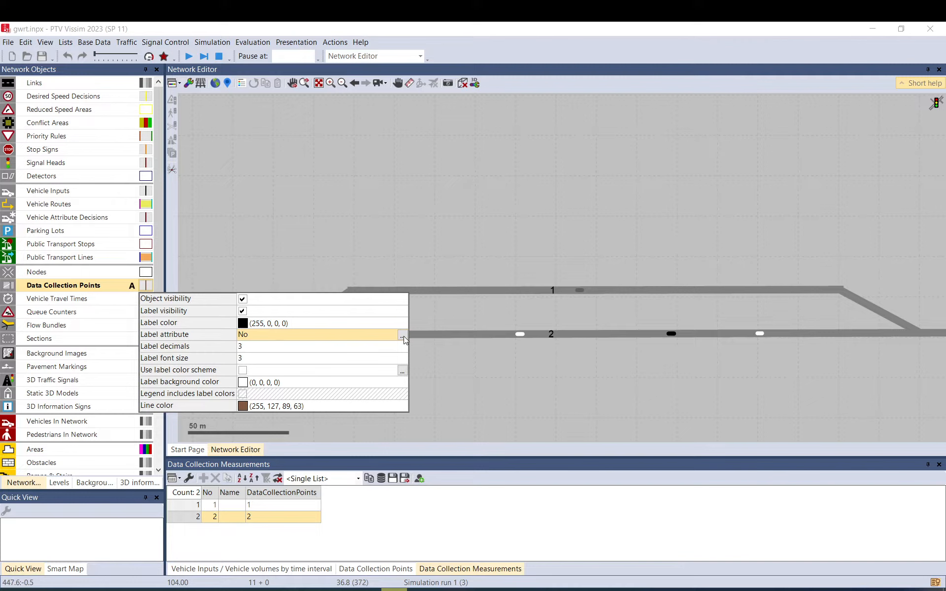
{"action": "left_click", "coordinate": [403, 336]}
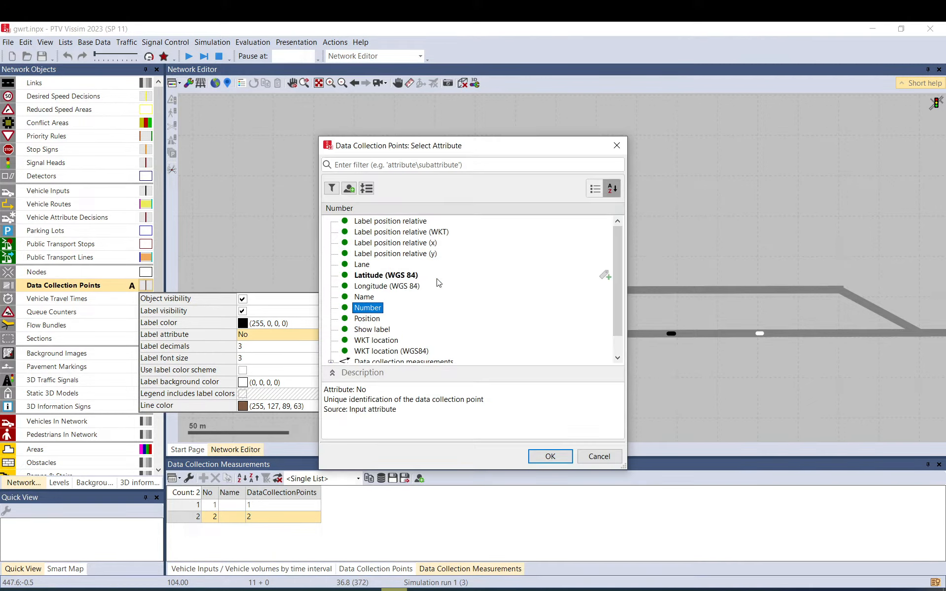
{"action": "left_click", "coordinate": [617, 146]}
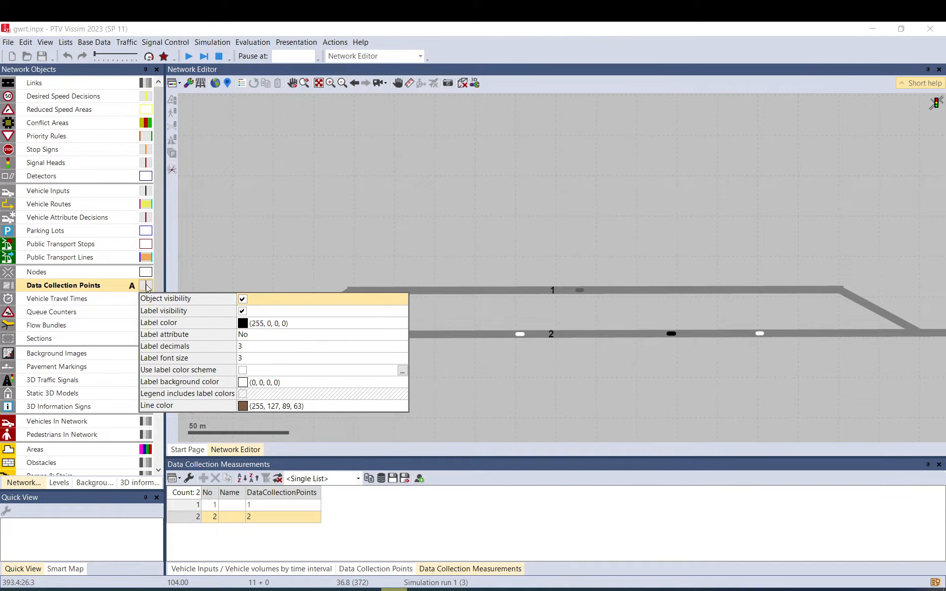
Examine which functions the label attribute selection offers under Data collection measurements for the data collection points, and close it without a choice.
{"action": "right_click", "coordinate": [124, 290]}
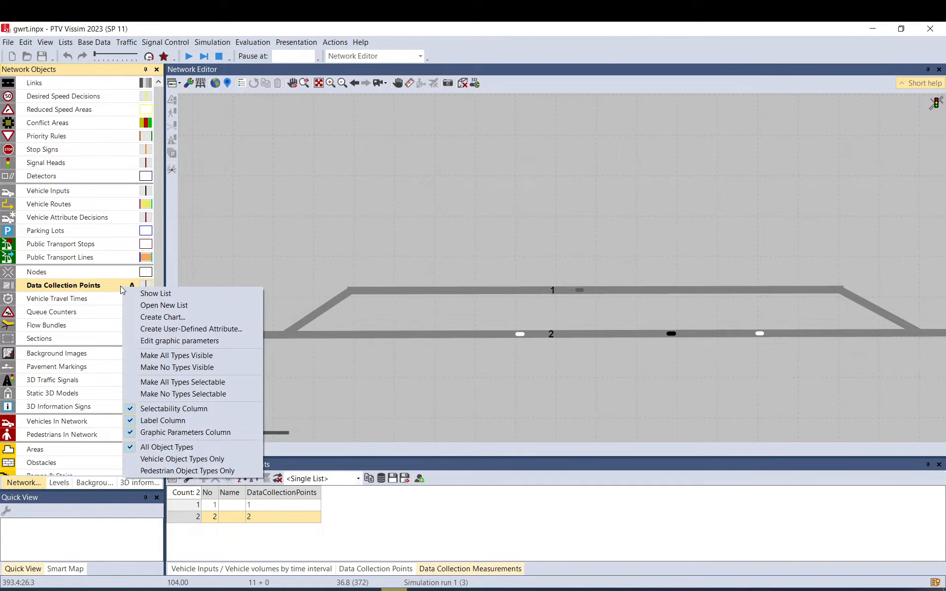
{"action": "left_click", "coordinate": [162, 341]}
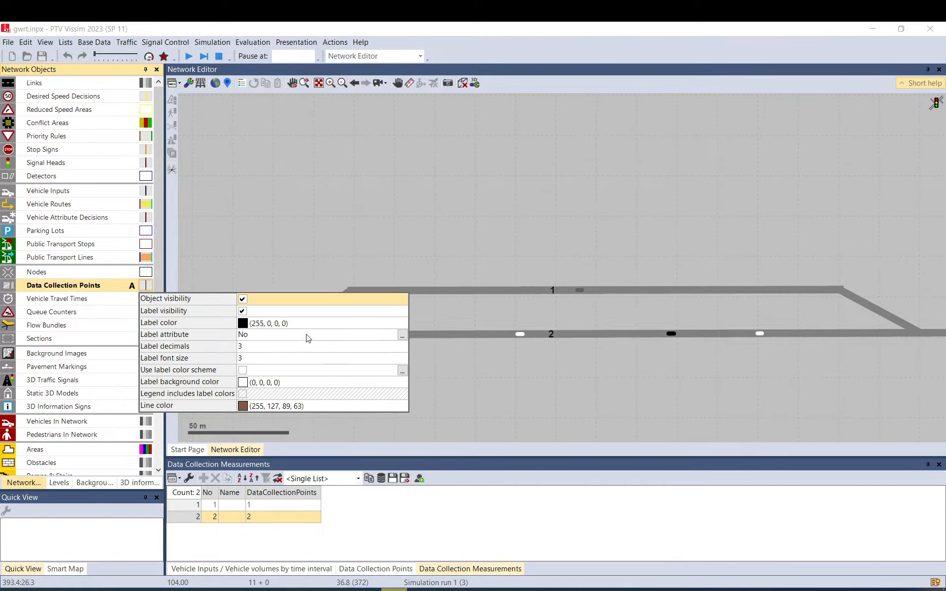
{"action": "left_click", "coordinate": [289, 346]}
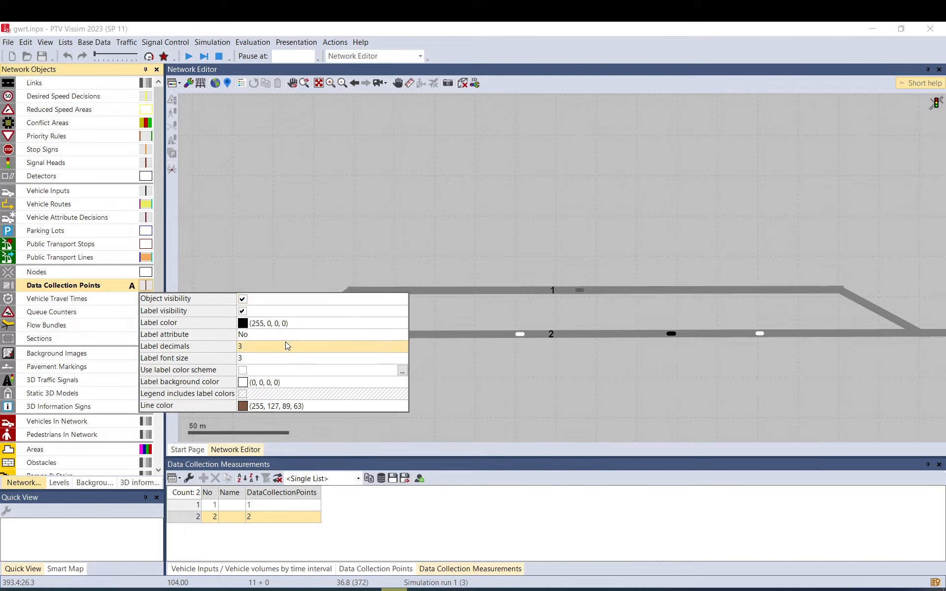
{"action": "left_click", "coordinate": [202, 338]}
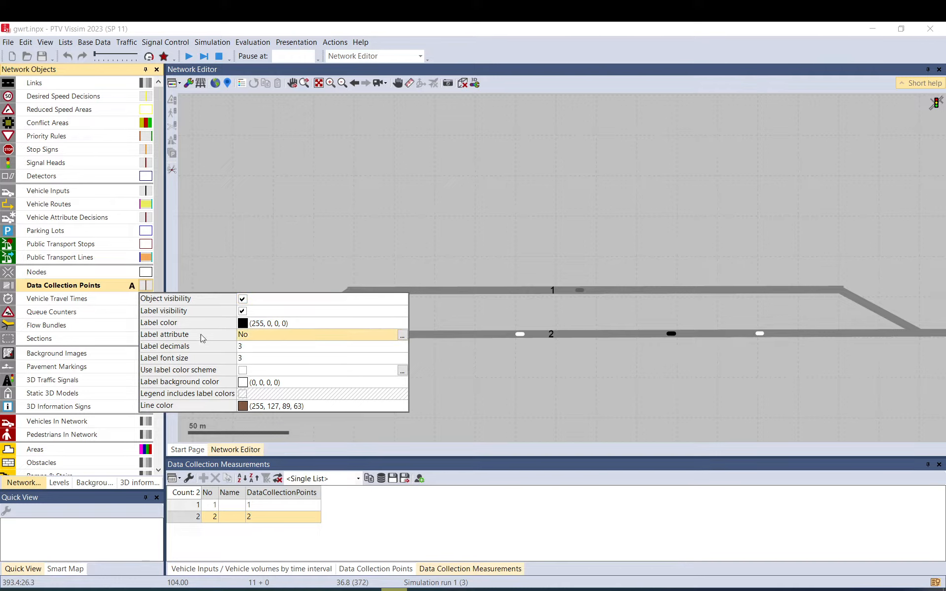
{"action": "left_click", "coordinate": [402, 336]}
{"action": "scroll", "coordinate": [387, 340], "scroll_direction": "down", "scroll_amount": 1}
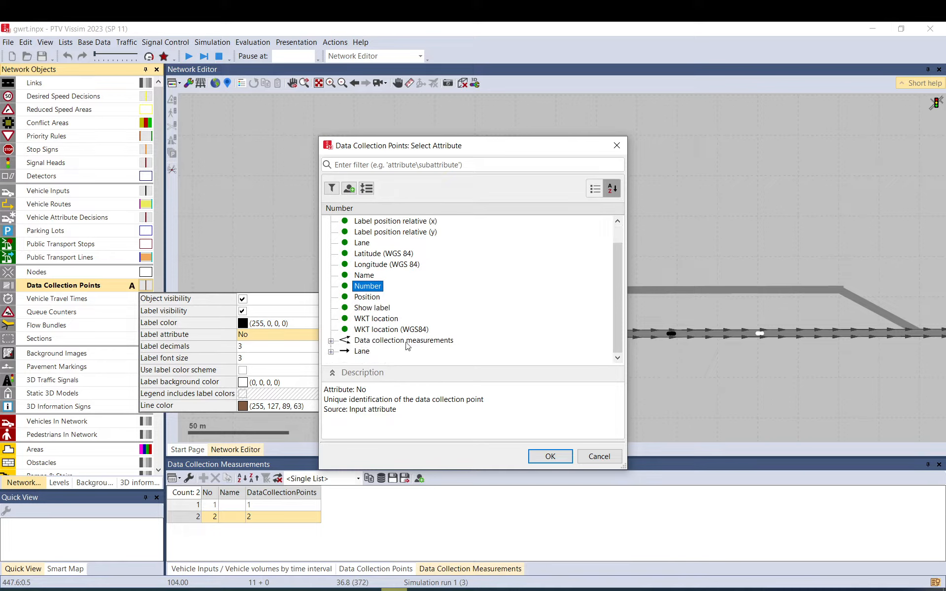
{"action": "left_click", "coordinate": [331, 342]}
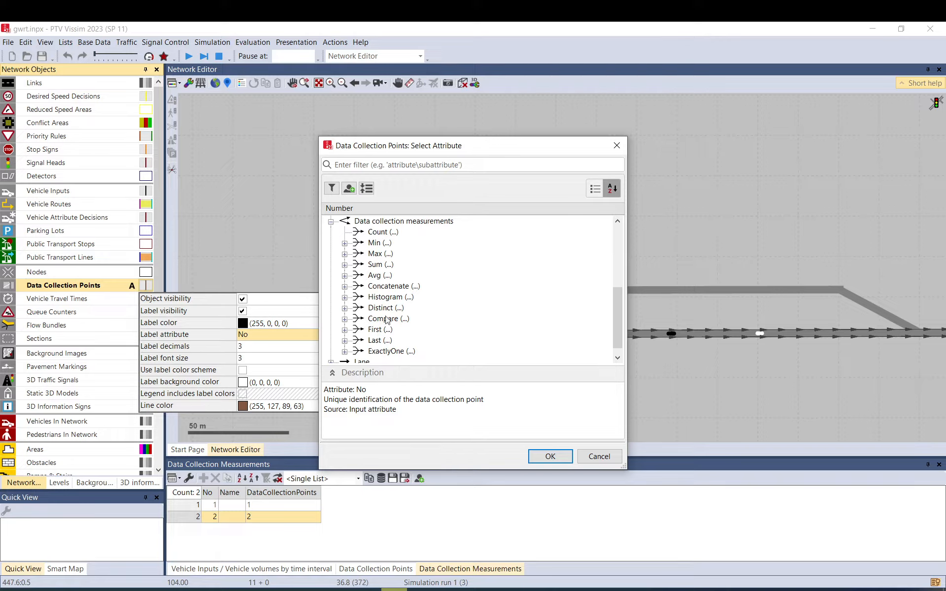
{"action": "left_click", "coordinate": [610, 454]}
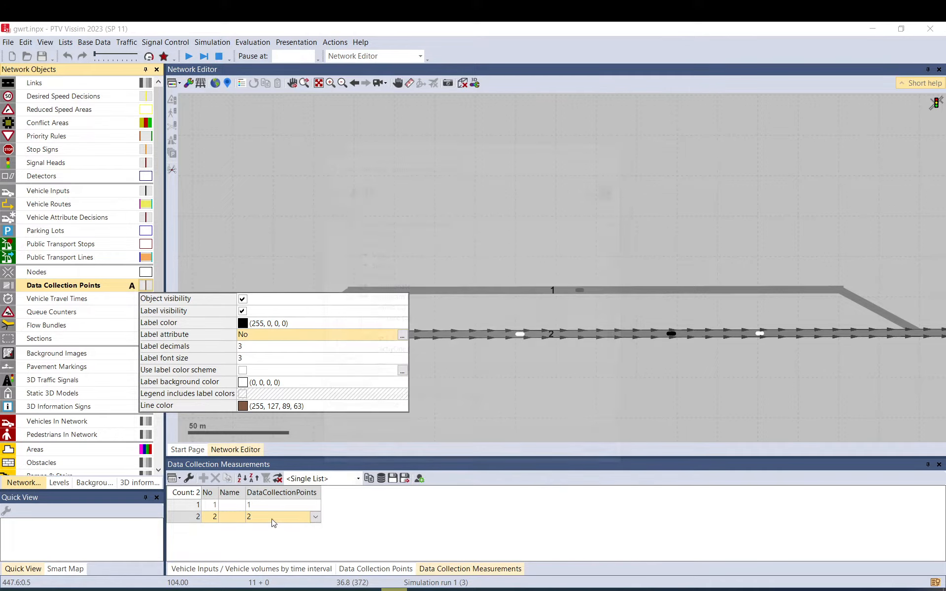
Compare the points assigned to both measurements and try to add data collection point 2 to measurement 1, ending the paused simulation.
{"action": "left_click", "coordinate": [315, 518]}
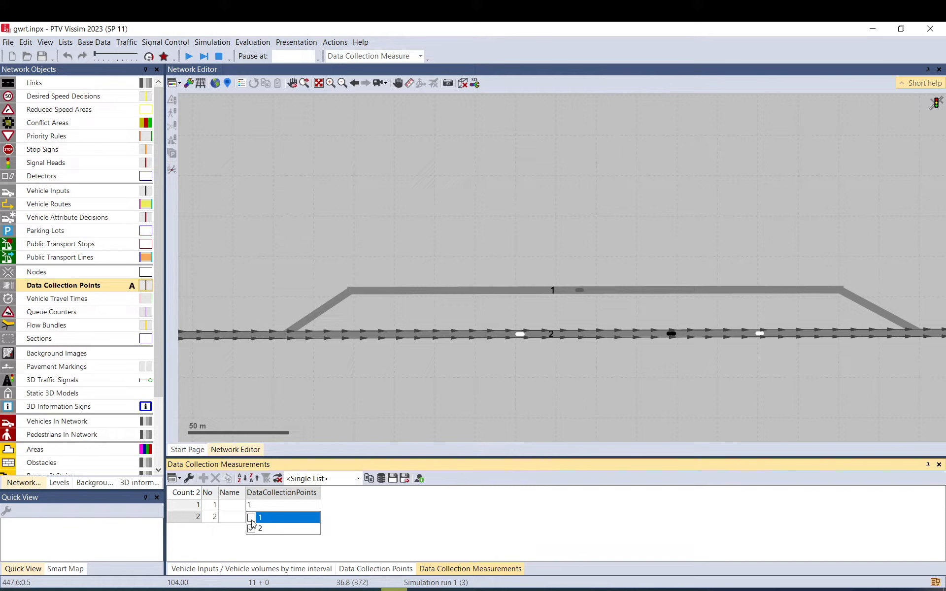
{"action": "left_click", "coordinate": [554, 340]}
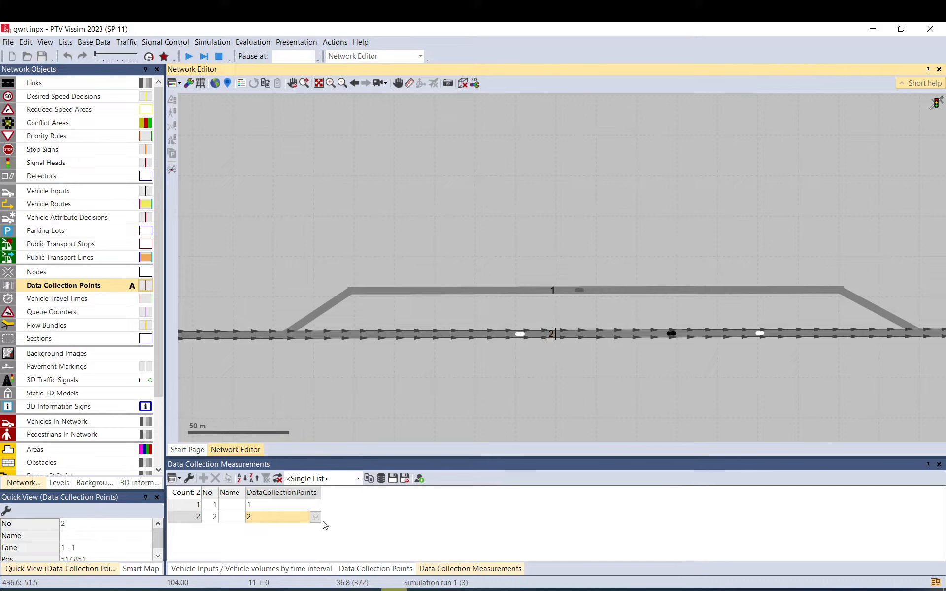
{"action": "left_click", "coordinate": [310, 534]}
{"action": "left_click", "coordinate": [315, 505]}
{"action": "left_click", "coordinate": [316, 506]}
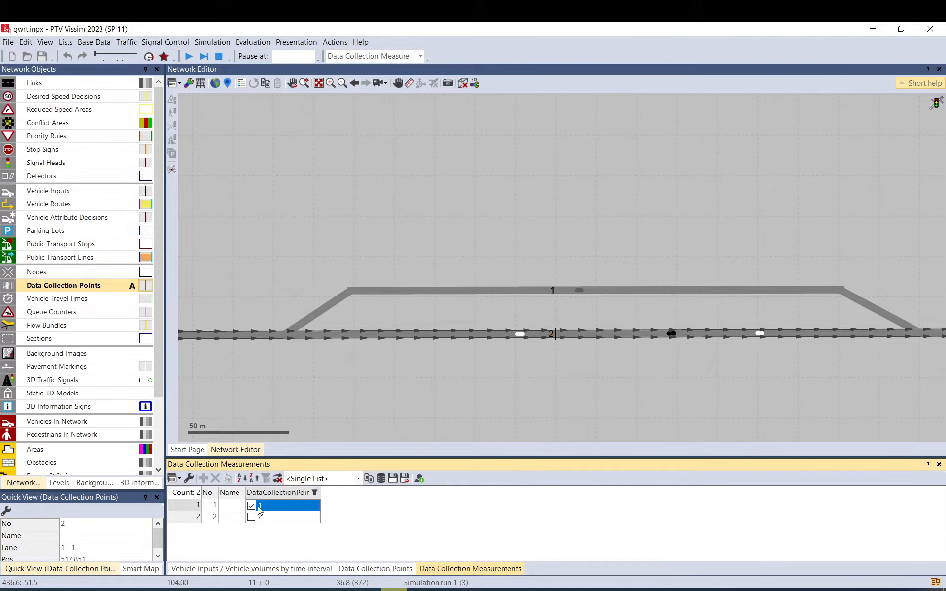
{"action": "left_click", "coordinate": [252, 517]}
{"action": "left_click", "coordinate": [633, 354]}
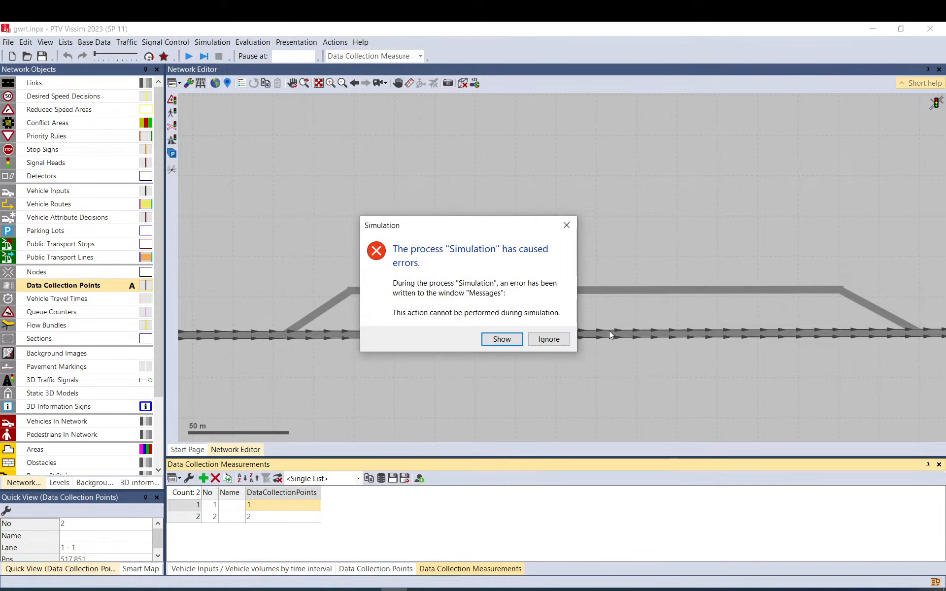
{"action": "left_click", "coordinate": [549, 339]}
Assign data collection point 2 to measurement 1, accepting the deletion of its evaluation results, and remove the point from it again.
{"action": "left_click", "coordinate": [314, 507]}
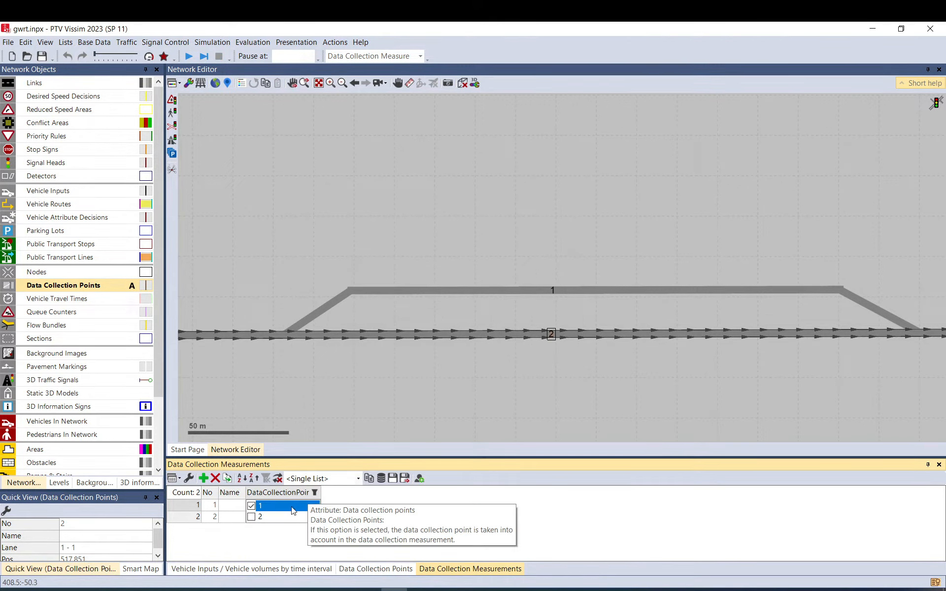
{"action": "left_click", "coordinate": [252, 517]}
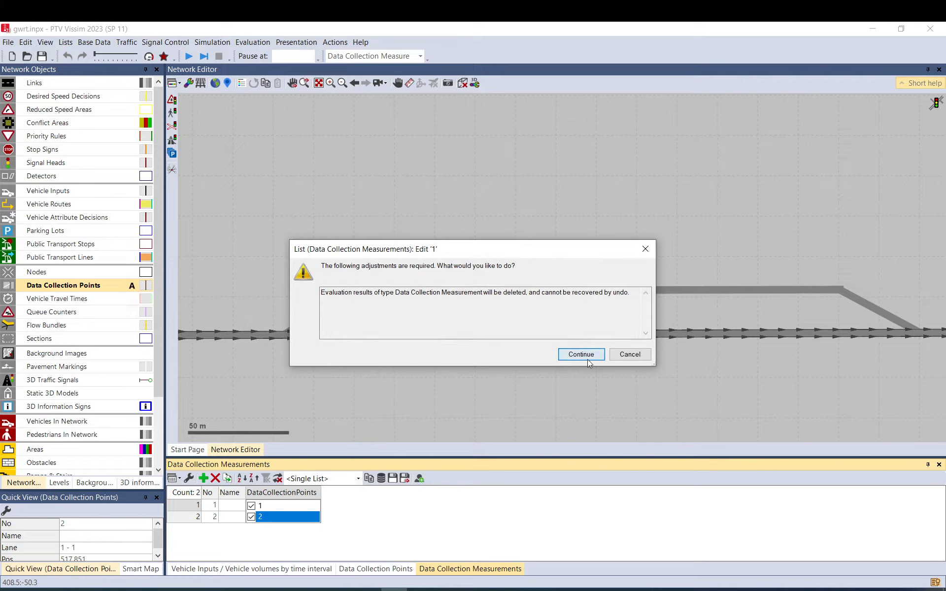
{"action": "left_click", "coordinate": [582, 355]}
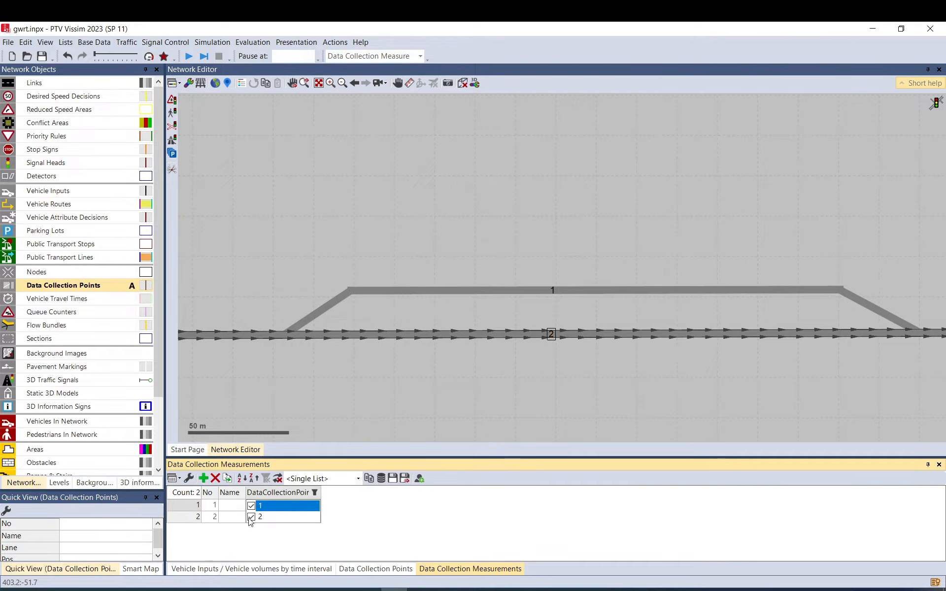
{"action": "left_click", "coordinate": [251, 517]}
{"action": "left_click", "coordinate": [469, 526]}
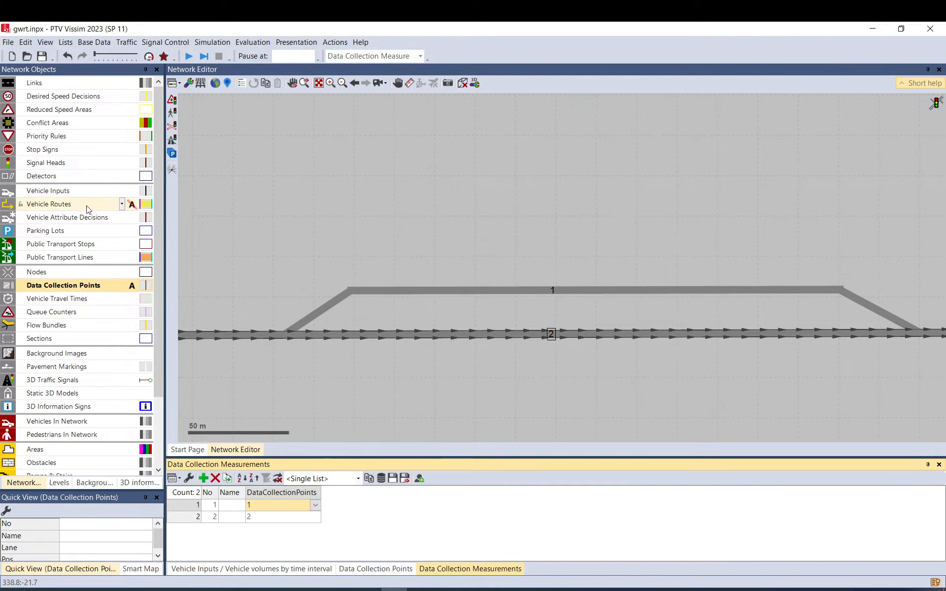
Open the label attribute selection for the data collection points and examine the functions under Data collection measurements, starting with Count.
{"action": "right_click", "coordinate": [144, 283]}
{"action": "left_click", "coordinate": [170, 295]}
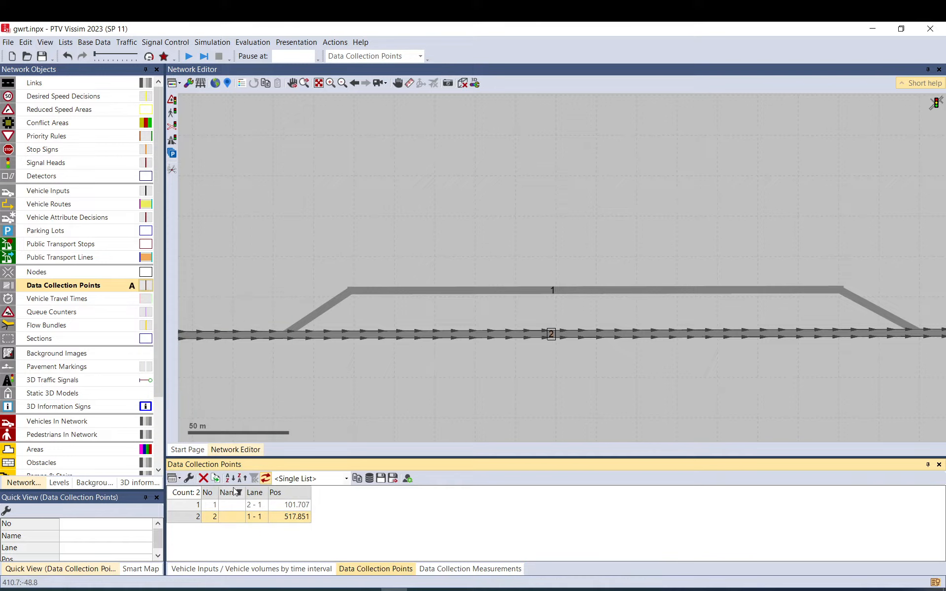
{"action": "left_click", "coordinate": [146, 286]}
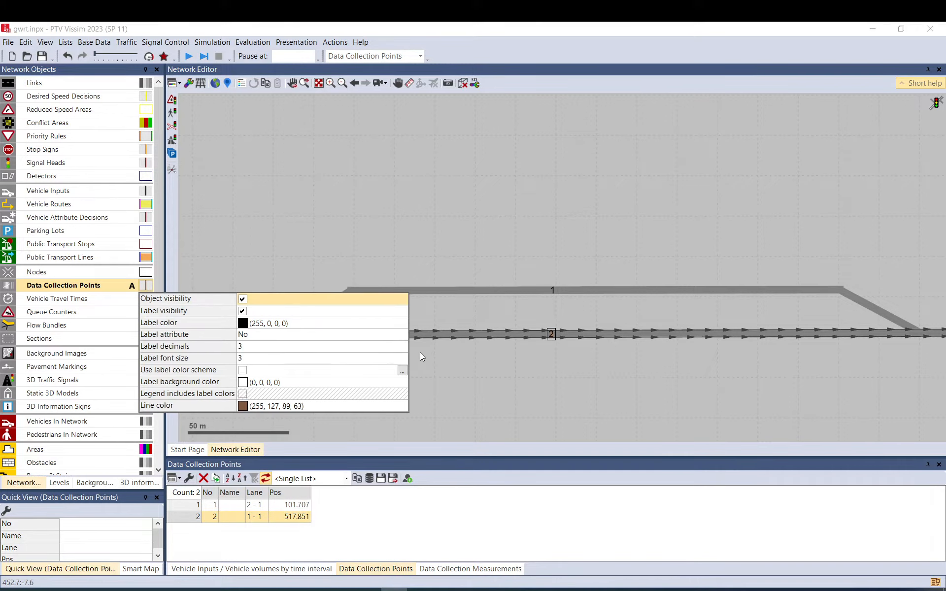
{"action": "left_click", "coordinate": [389, 334]}
{"action": "left_click", "coordinate": [402, 334]}
{"action": "scroll", "coordinate": [327, 345], "scroll_direction": "down", "scroll_amount": 1}
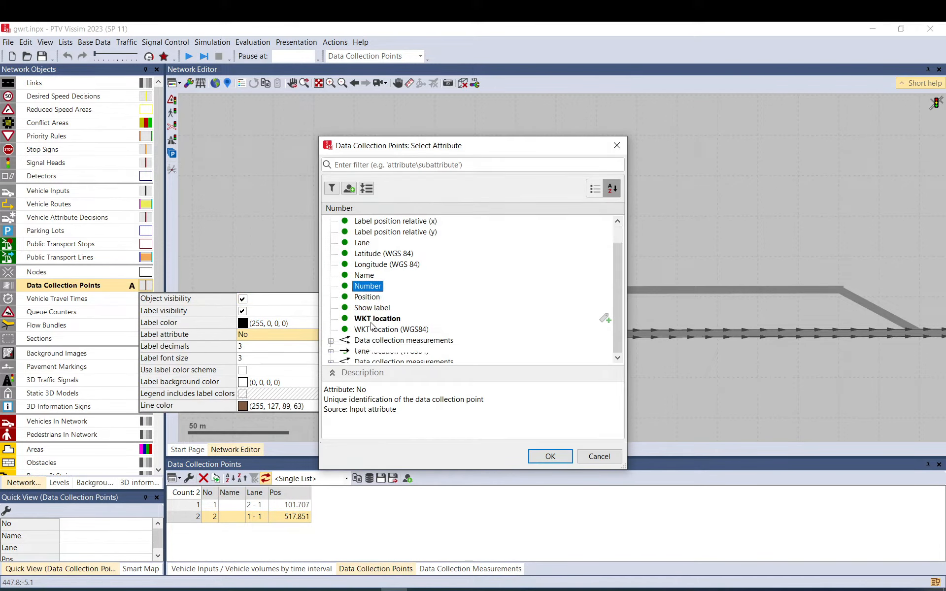
{"action": "left_click", "coordinate": [331, 341]}
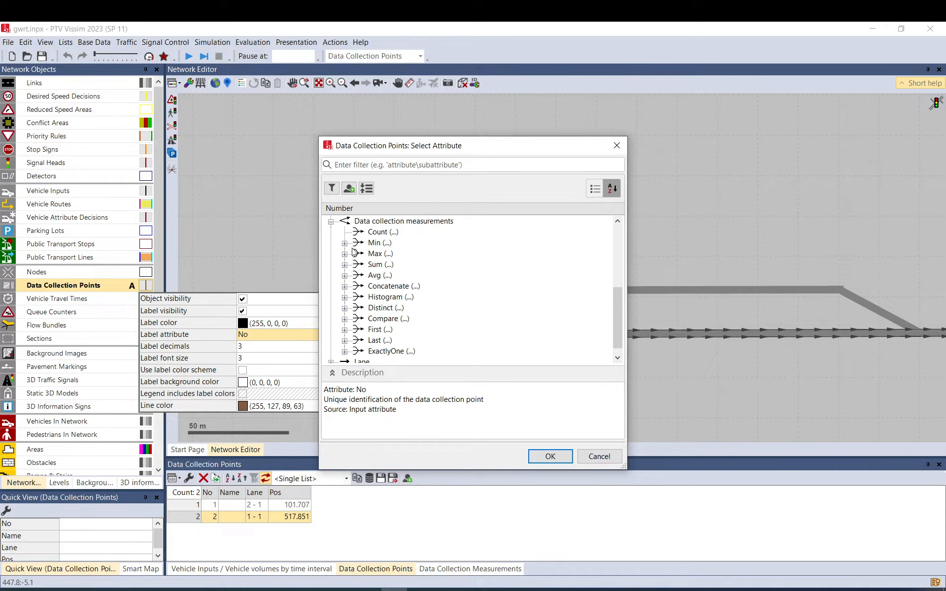
{"action": "left_click", "coordinate": [357, 233]}
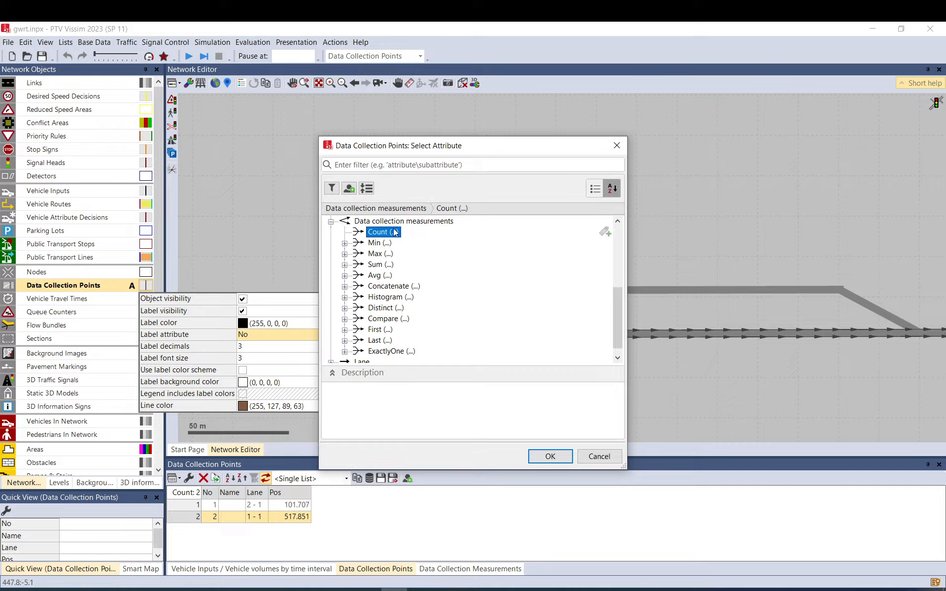
Expand the ExactlyOne function of the data collection measurements and review its attributes, from Acceleration to Vehicles.
{"action": "left_click", "coordinate": [389, 351]}
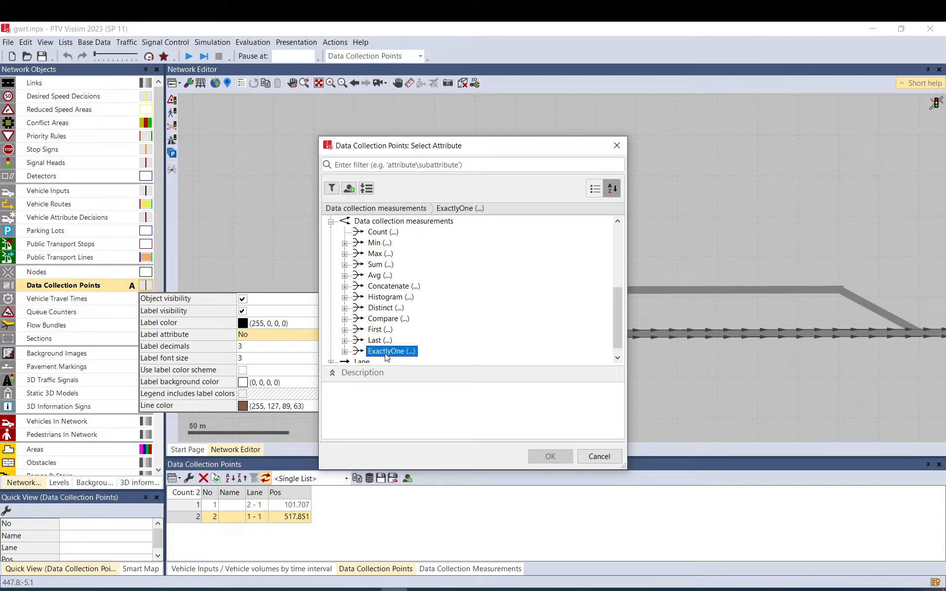
{"action": "left_click", "coordinate": [345, 352]}
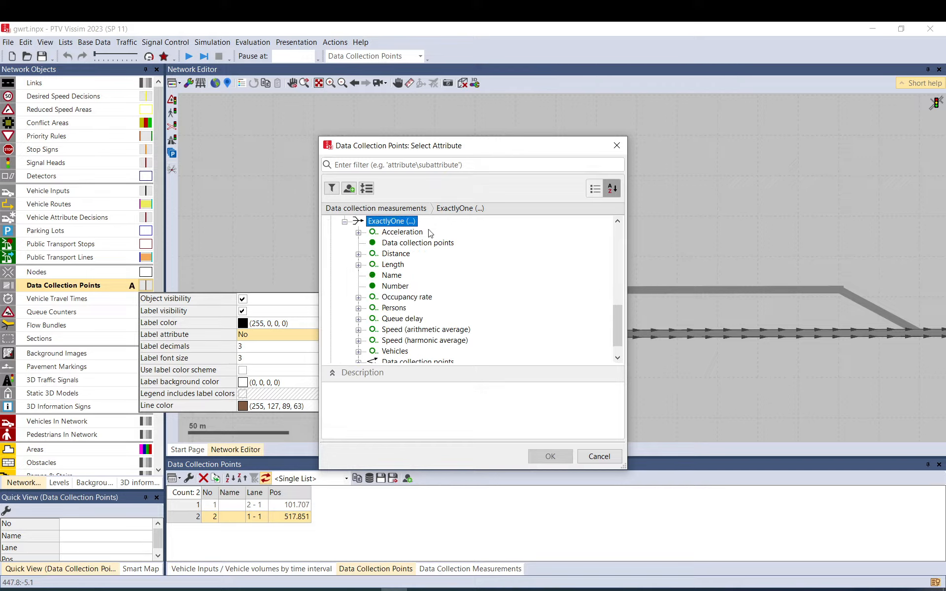
{"action": "scroll", "coordinate": [389, 271], "scroll_direction": "down", "scroll_amount": 1}
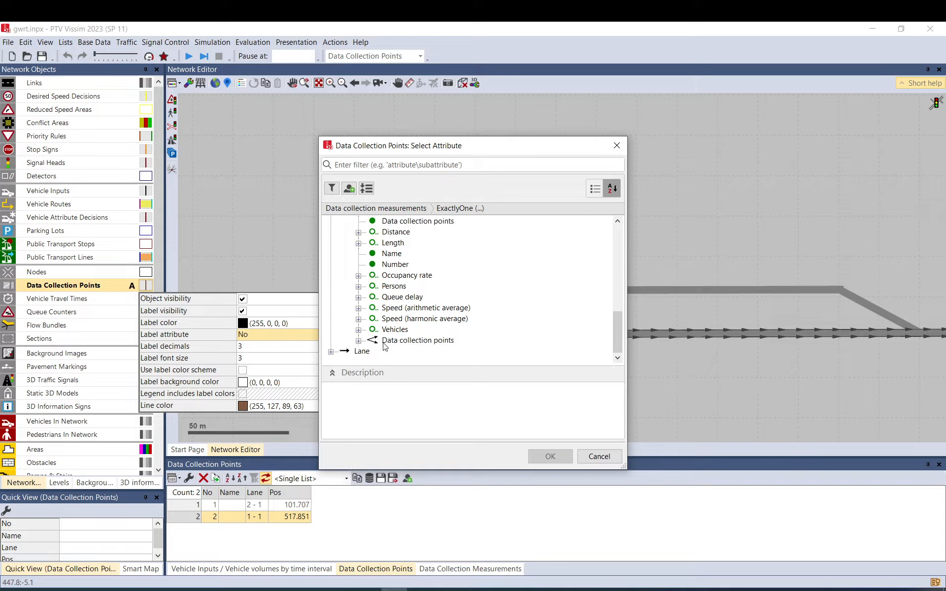
{"action": "scroll", "coordinate": [389, 270], "scroll_direction": "up", "scroll_amount": 1}
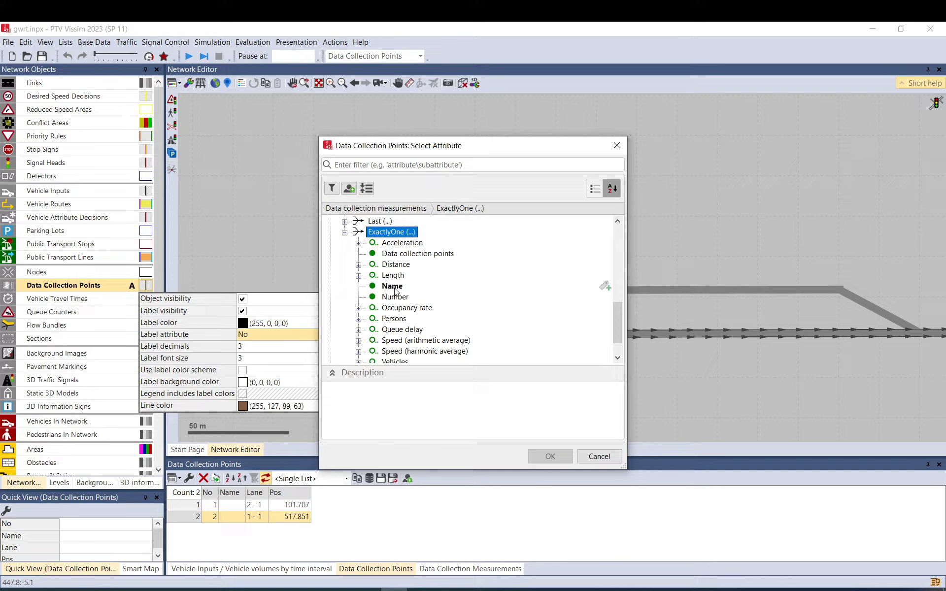
{"action": "left_click_drag", "start_coordinate": [422, 152], "coordinate": [721, 98]}
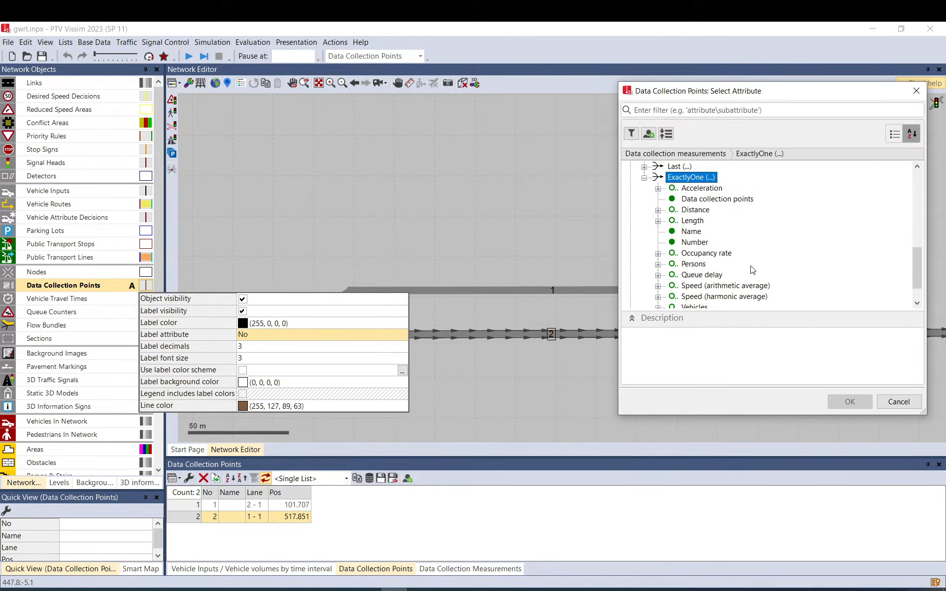
{"action": "scroll", "coordinate": [650, 222], "scroll_direction": "up", "scroll_amount": 5}
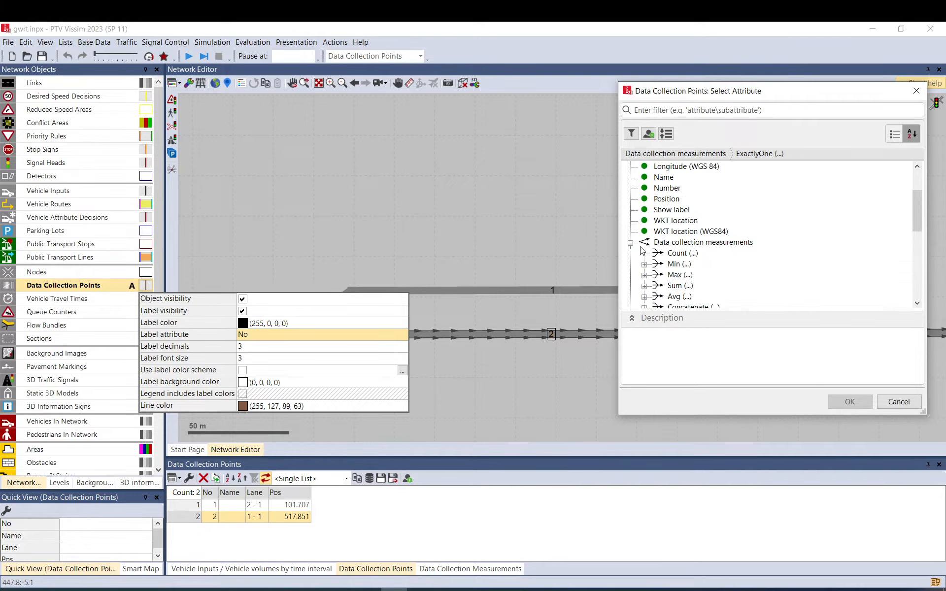
{"action": "scroll", "coordinate": [673, 261], "scroll_direction": "down", "scroll_amount": 4}
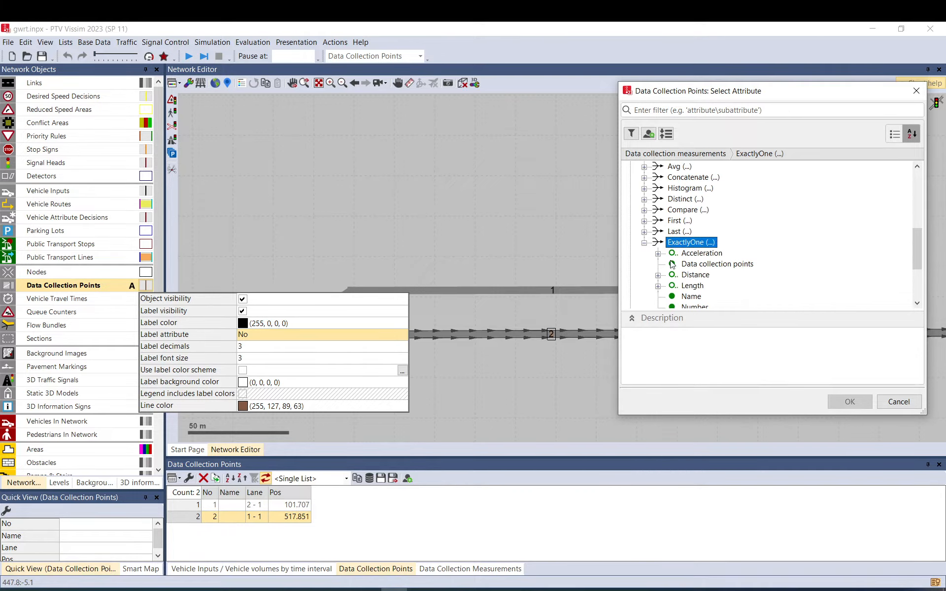
{"action": "scroll", "coordinate": [709, 245], "scroll_direction": "down", "scroll_amount": 2}
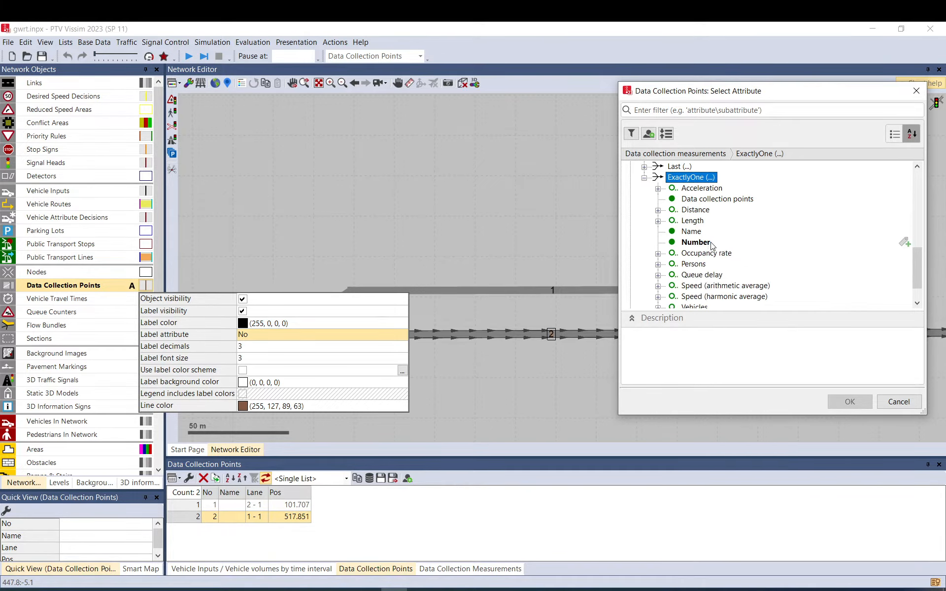
{"action": "scroll", "coordinate": [711, 245], "scroll_direction": "down", "scroll_amount": 1}
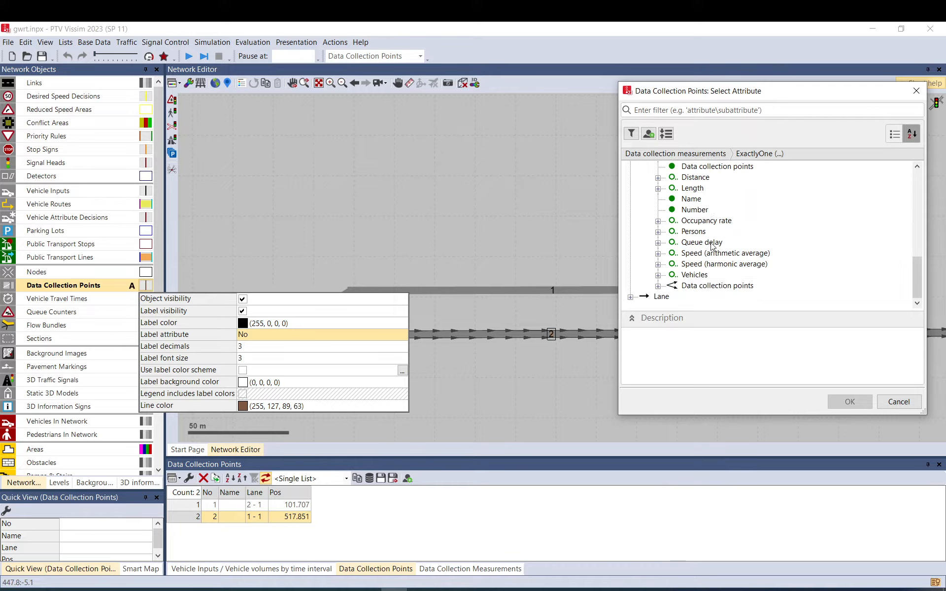
Examine the run and interval combinations of the Vehicles attribute in an enlarged selection dialog, and close it without choosing one.
{"action": "left_click", "coordinate": [658, 276]}
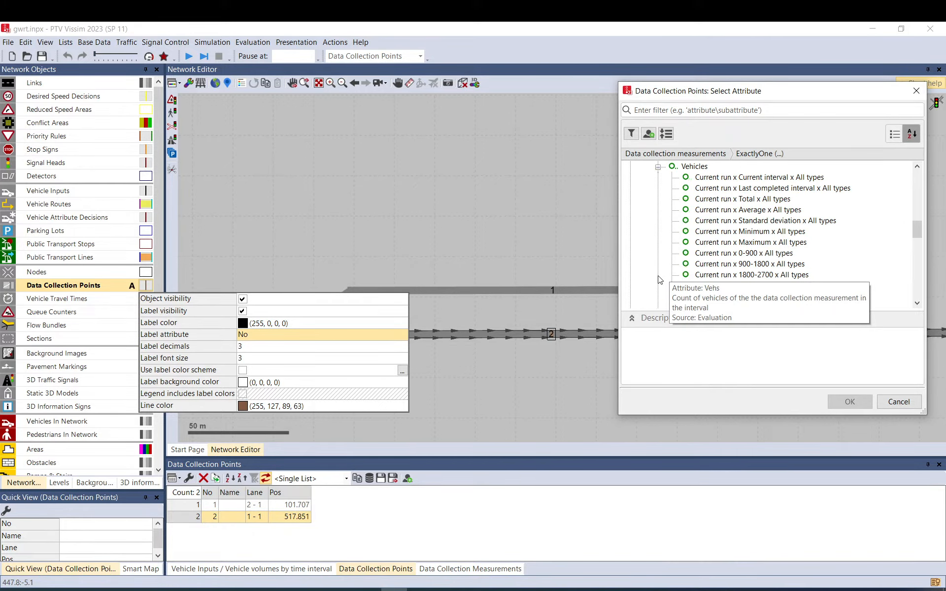
{"action": "left_click_drag", "start_coordinate": [719, 94], "coordinate": [510, 57]}
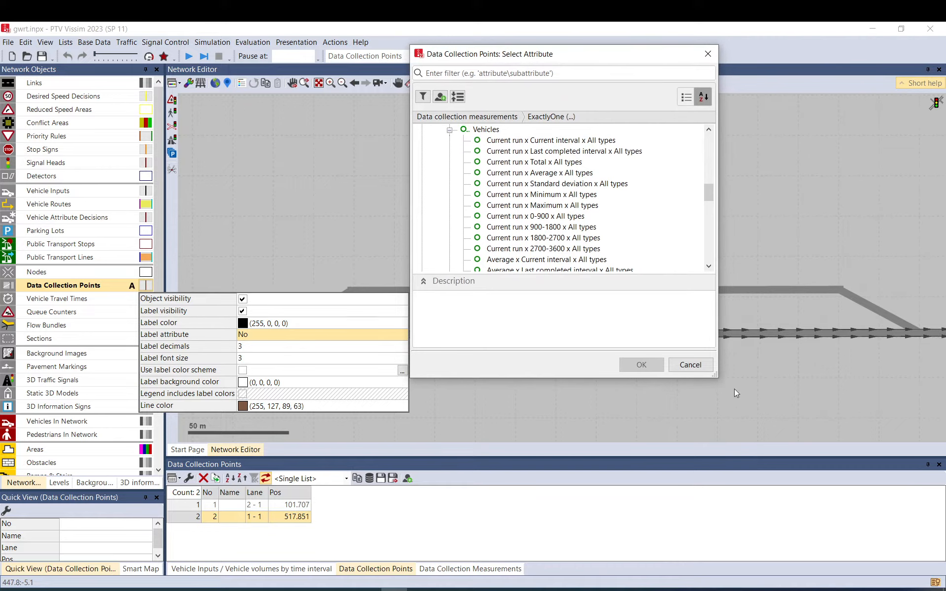
{"action": "left_click_drag", "start_coordinate": [714, 377], "coordinate": [884, 545]}
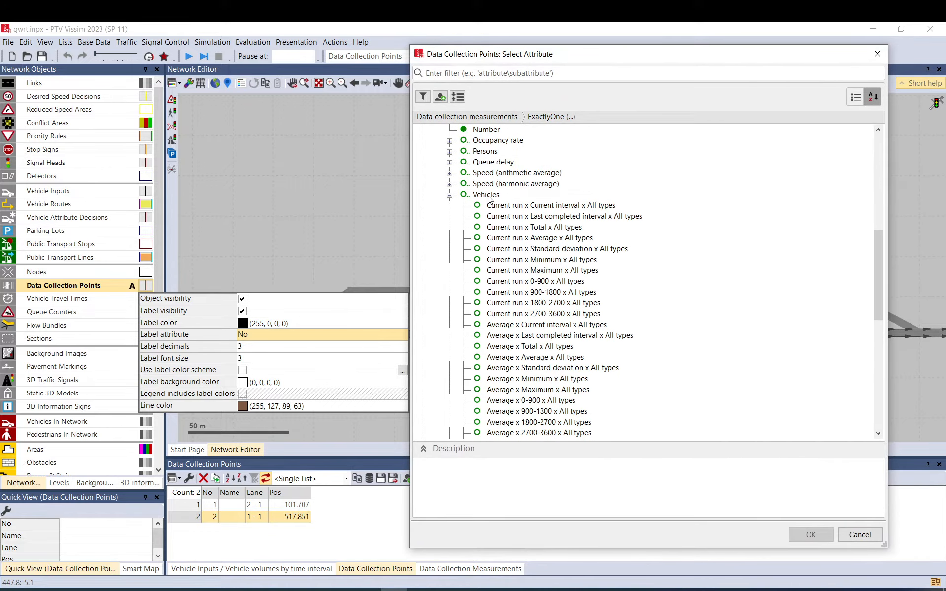
{"action": "scroll", "coordinate": [526, 294], "scroll_direction": "down", "scroll_amount": 12}
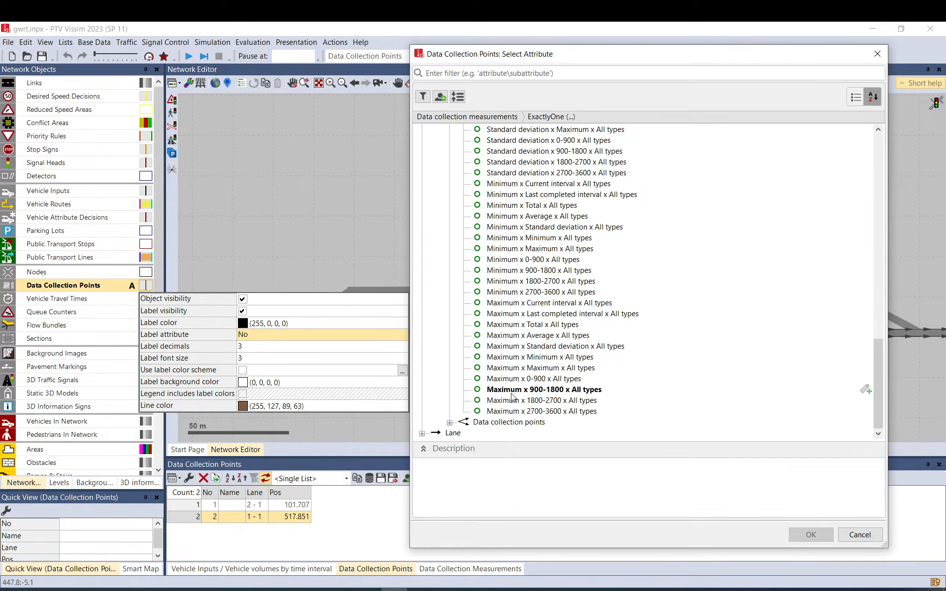
{"action": "scroll", "coordinate": [510, 415], "scroll_direction": "up", "scroll_amount": 10}
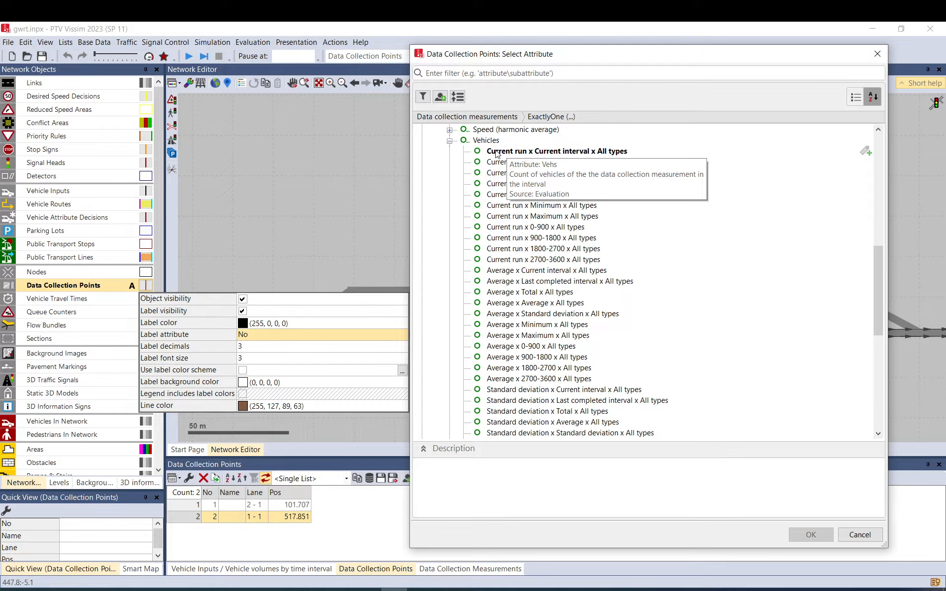
{"action": "left_click", "coordinate": [861, 537]}
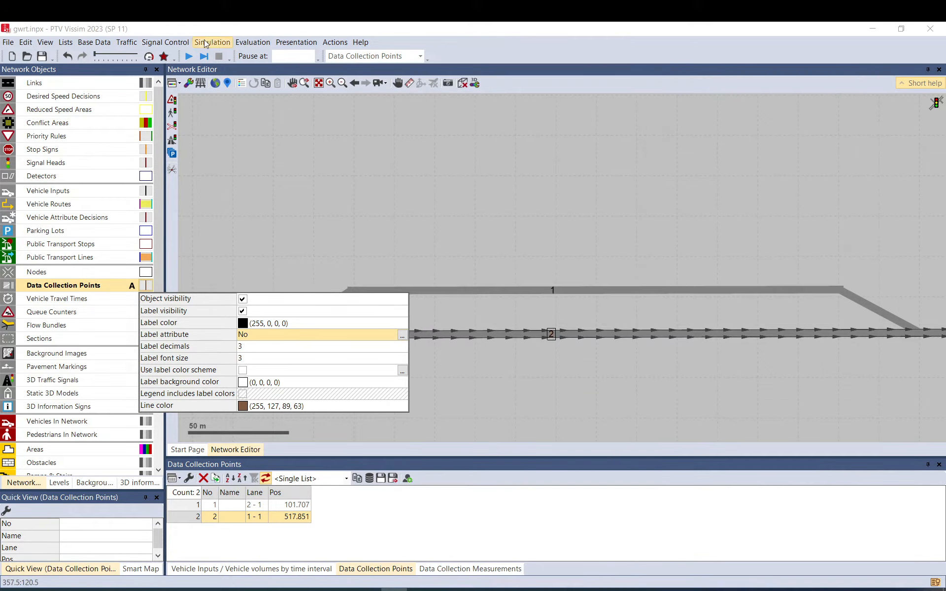
Run the simulation in quick mode, then switch quick mode off and pause during the second run.
{"action": "left_click", "coordinate": [188, 55]}
{"action": "left_click", "coordinate": [457, 312]}
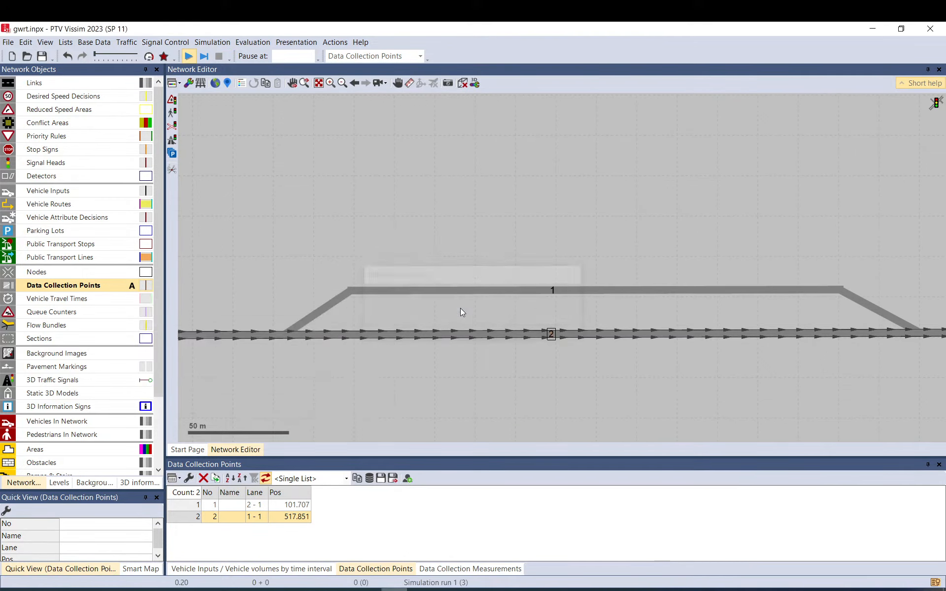
{"action": "left_click", "coordinate": [148, 56]}
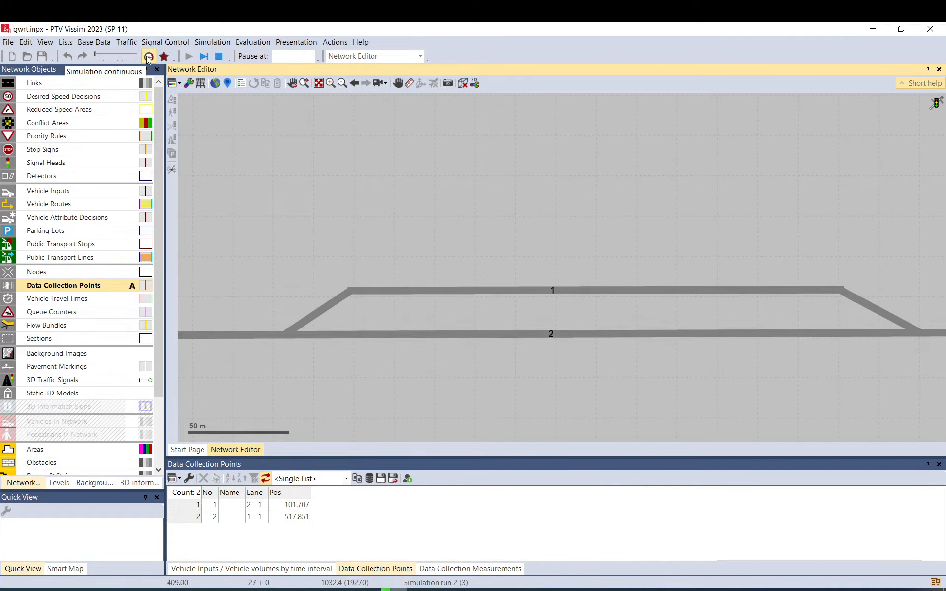
{"action": "left_click", "coordinate": [148, 58]}
{"action": "left_click", "coordinate": [204, 58]}
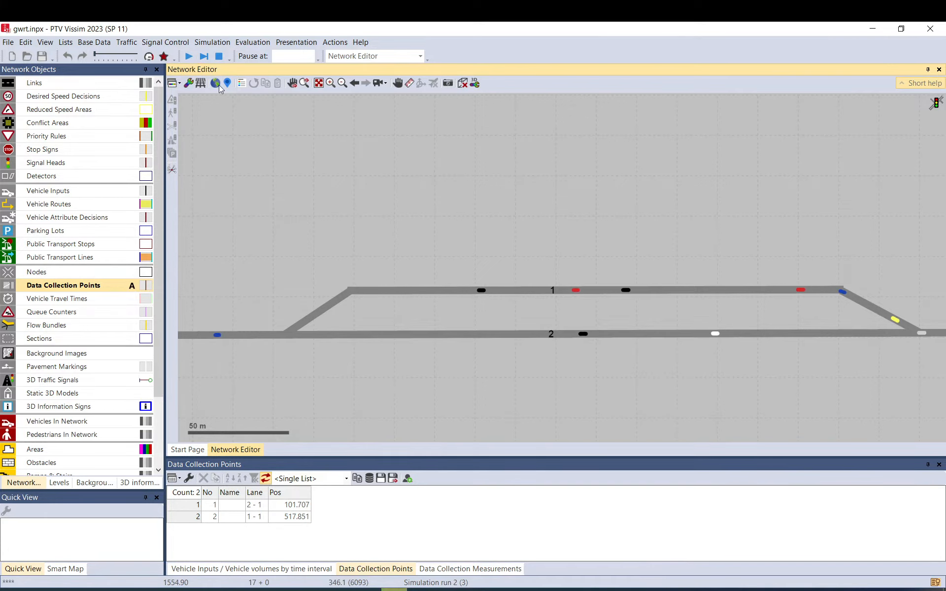
Open the data collection points' label attribute selection and expand the Vehicles attribute under the measurements' ExactlyOne function.
{"action": "left_click", "coordinate": [148, 287]}
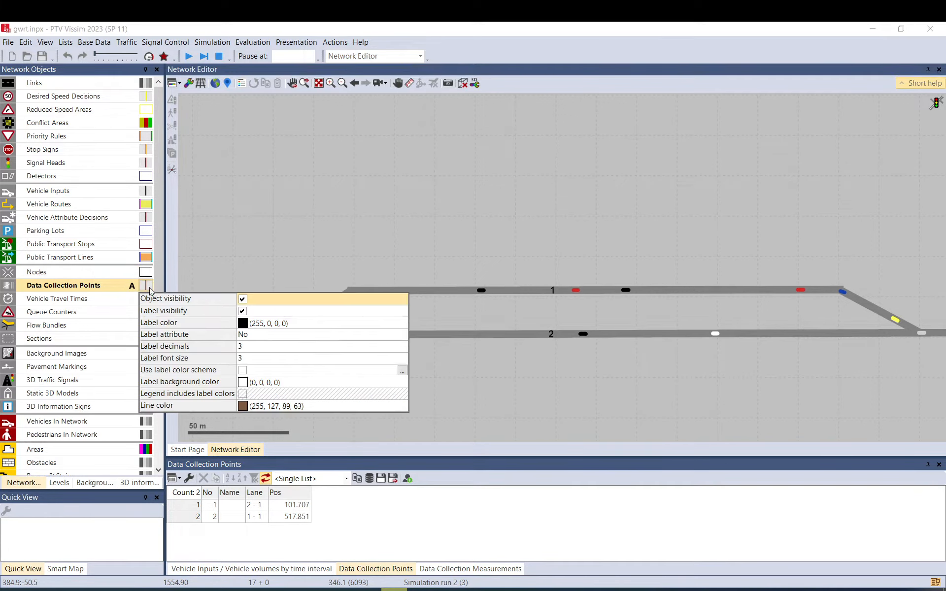
{"action": "left_click", "coordinate": [401, 334]}
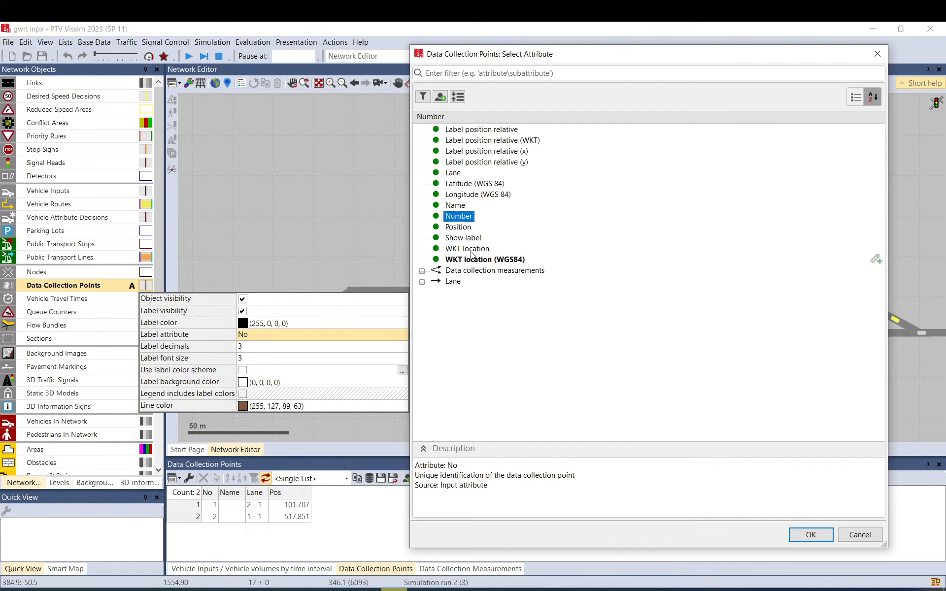
{"action": "left_click", "coordinate": [423, 270]}
{"action": "left_click", "coordinate": [435, 400]}
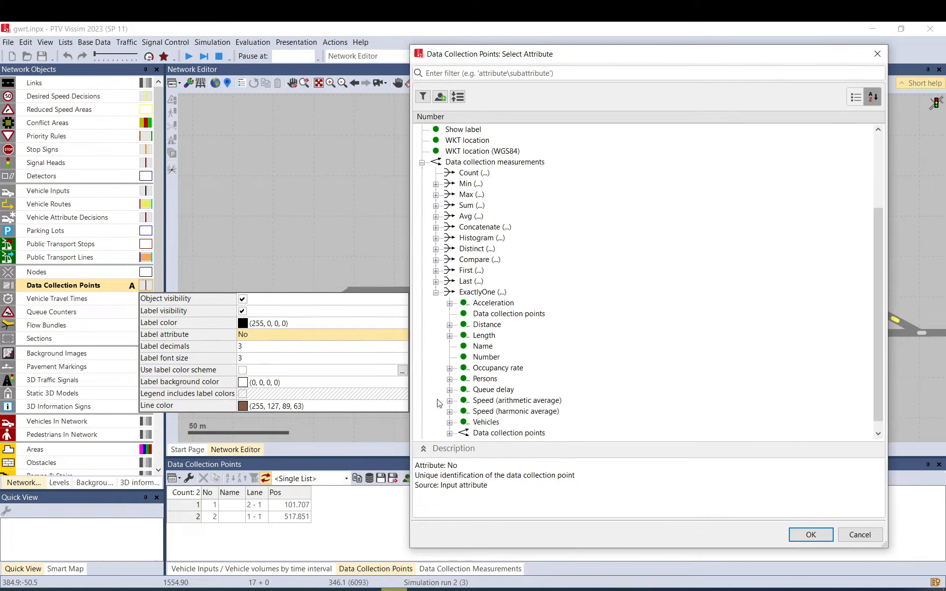
{"action": "left_click", "coordinate": [450, 412]}
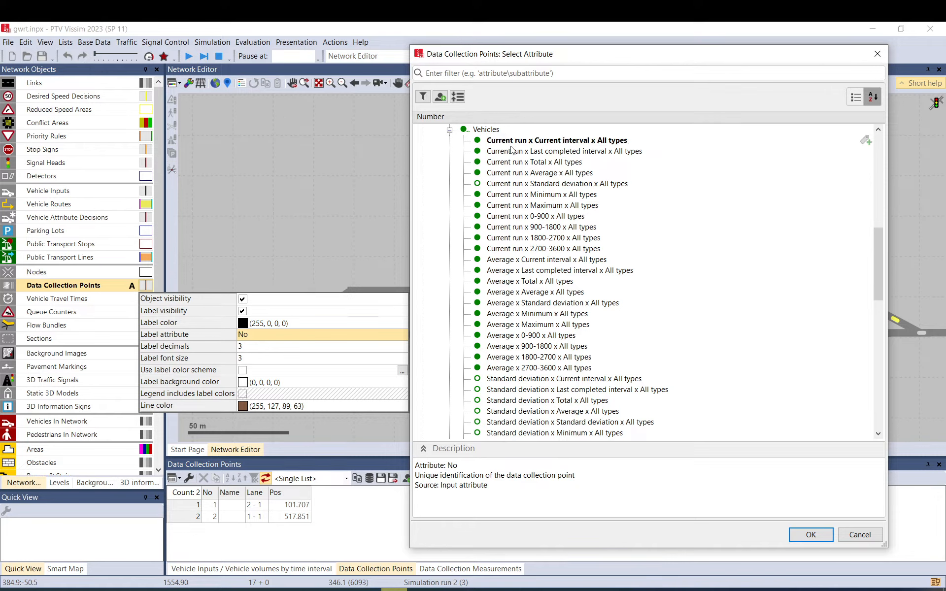
Review the Average, Standard deviation, Minimum, Maximum and numbered-run combinations of the Vehicles attribute, and close the selection without choosing one.
{"action": "left_click", "coordinate": [505, 270]}
{"action": "scroll", "coordinate": [503, 275], "scroll_direction": "down", "scroll_amount": 4}
{"action": "scroll", "coordinate": [503, 275], "scroll_direction": "down", "scroll_amount": 6}
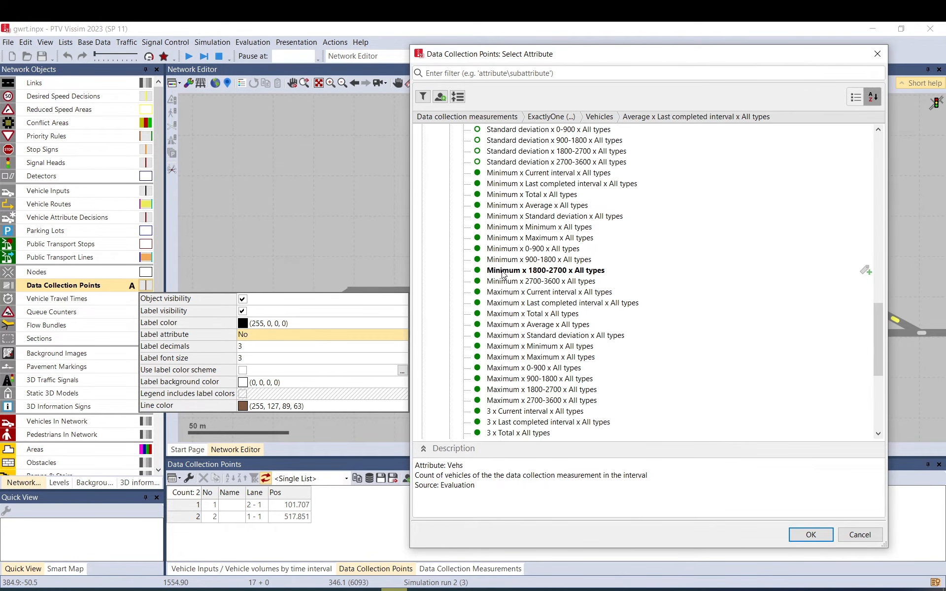
{"action": "left_click", "coordinate": [505, 162]}
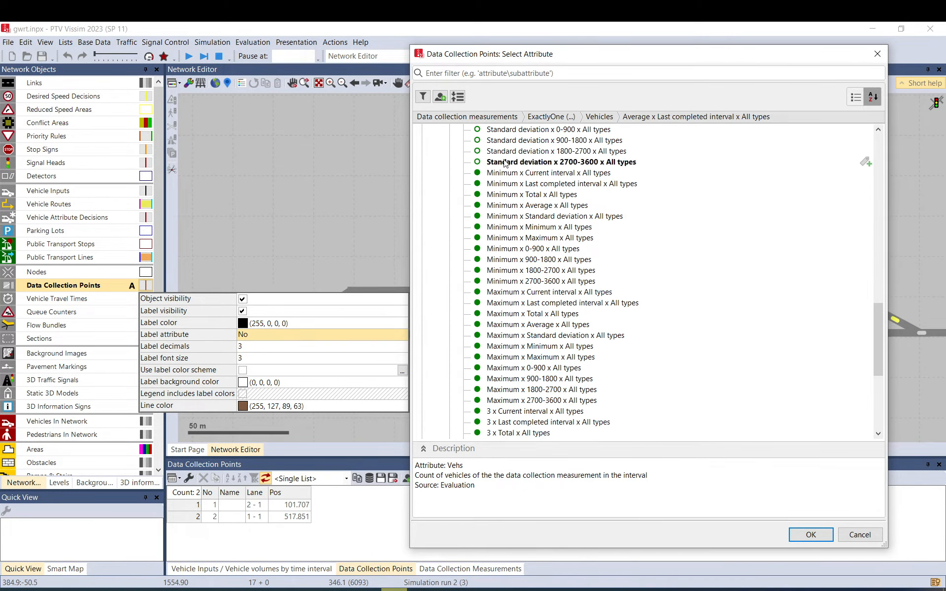
{"action": "left_click", "coordinate": [506, 173]}
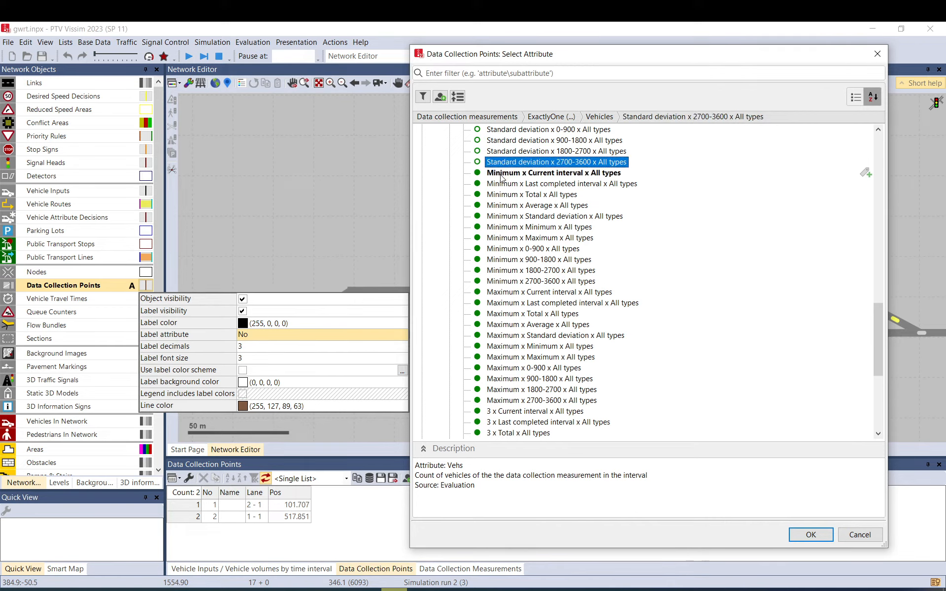
{"action": "left_click", "coordinate": [512, 313]}
{"action": "scroll", "coordinate": [508, 310], "scroll_direction": "down", "scroll_amount": 4}
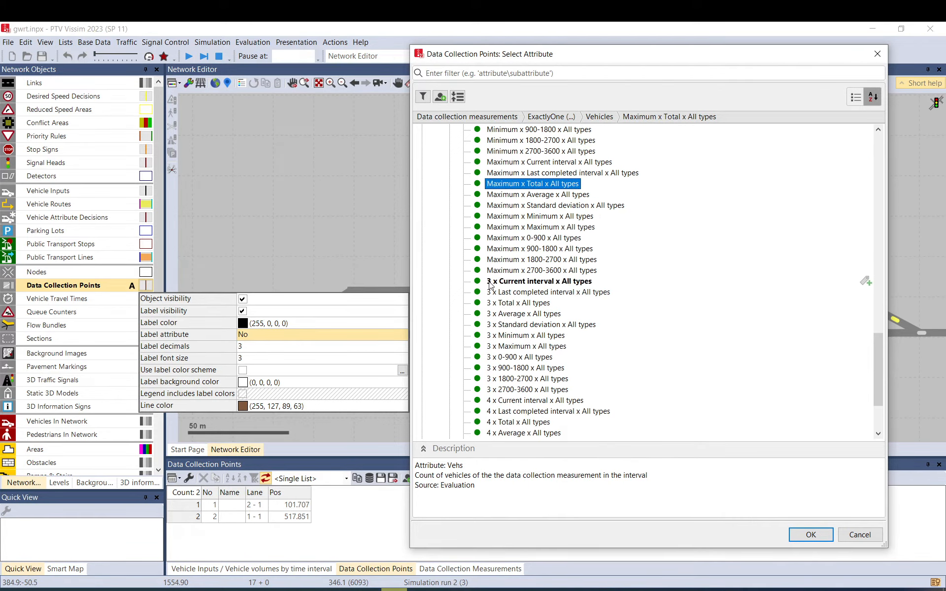
{"action": "scroll", "coordinate": [487, 281], "scroll_direction": "down", "scroll_amount": 3}
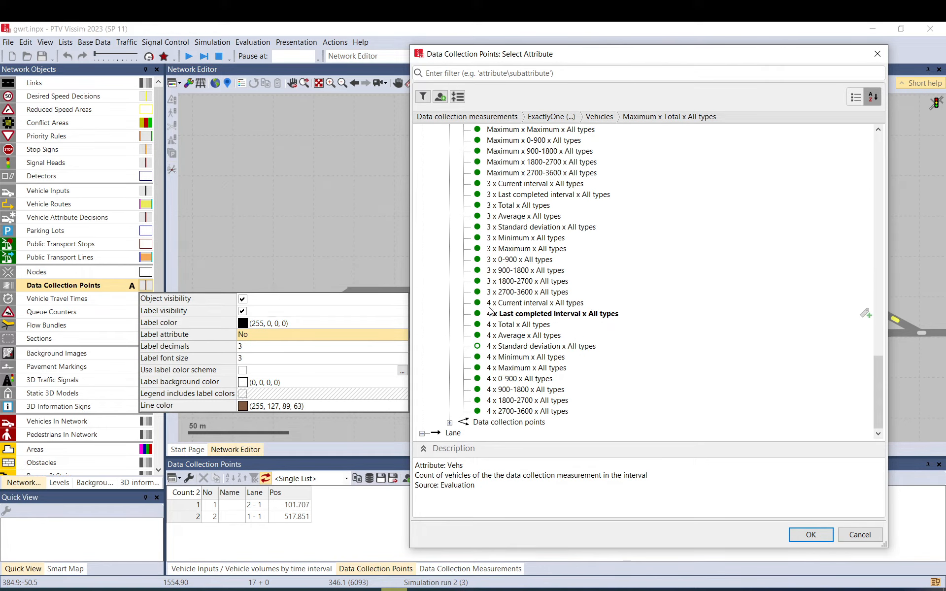
{"action": "left_click", "coordinate": [859, 535]}
Open the Simulation Runs result list to examine the recorded runs, and look over the other available result lists.
{"action": "left_click", "coordinate": [251, 41]}
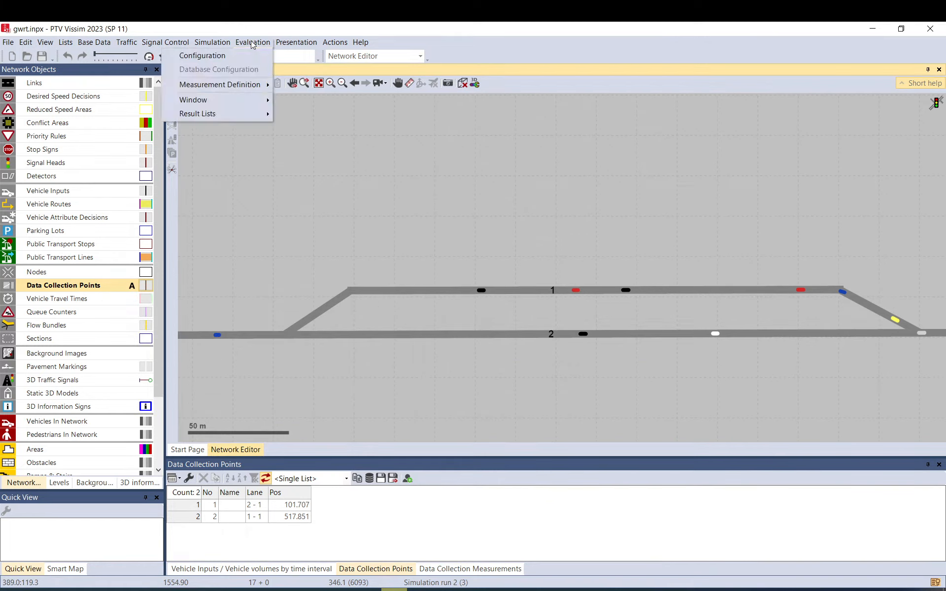
{"action": "mouse_move", "coordinate": [212, 44]}
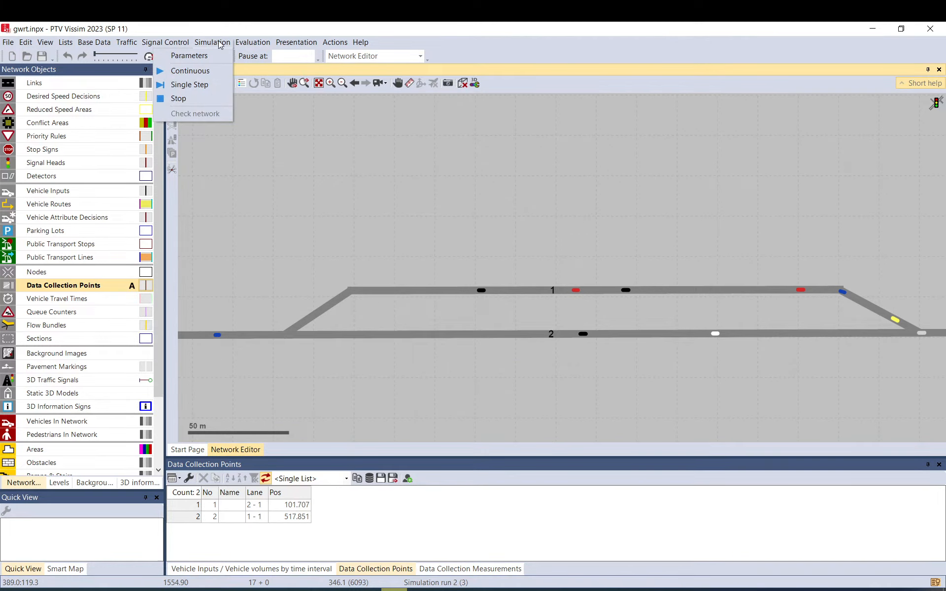
{"action": "mouse_move", "coordinate": [261, 44]}
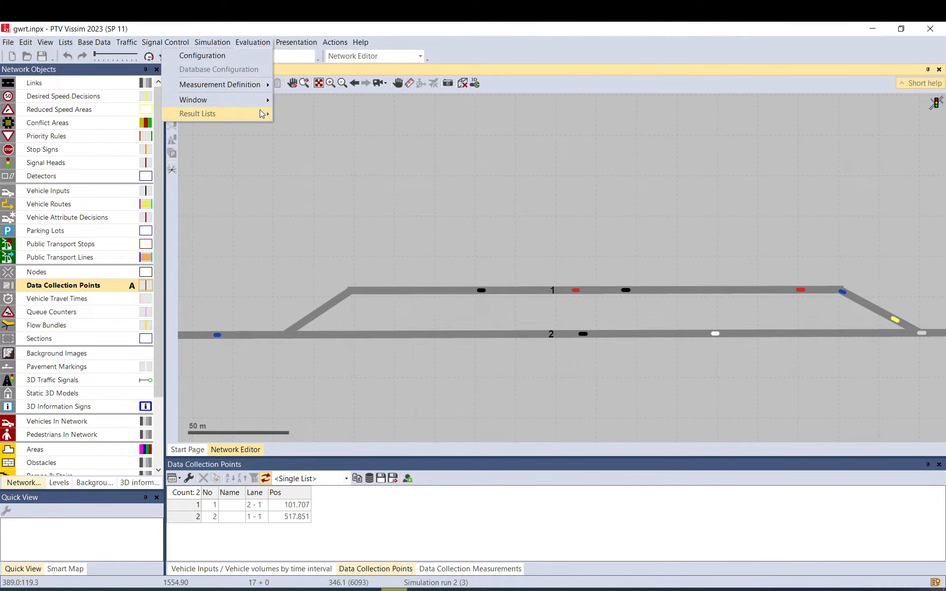
{"action": "mouse_move", "coordinate": [261, 113]}
{"action": "left_click", "coordinate": [315, 115]}
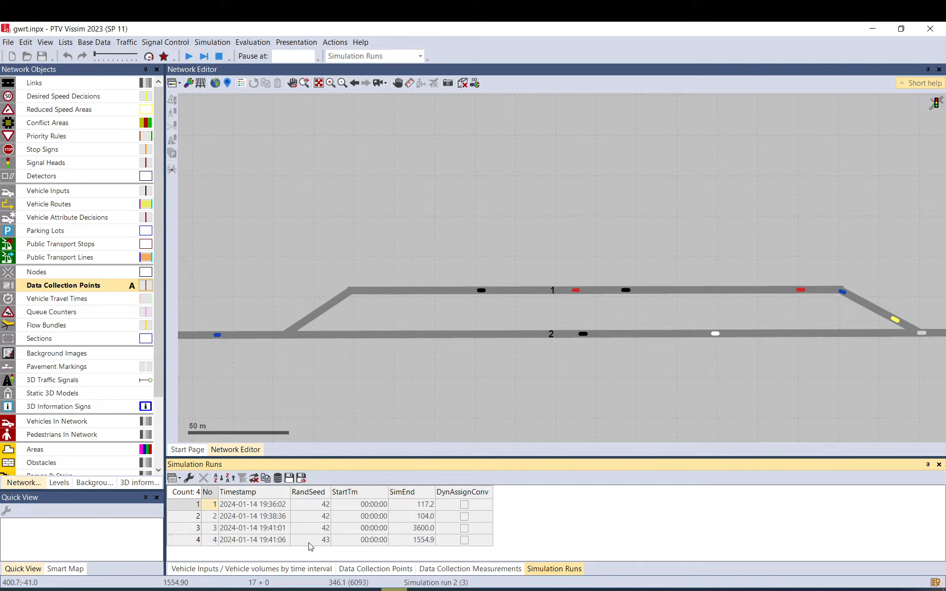
{"action": "left_click", "coordinate": [264, 45]}
{"action": "mouse_move", "coordinate": [253, 113]}
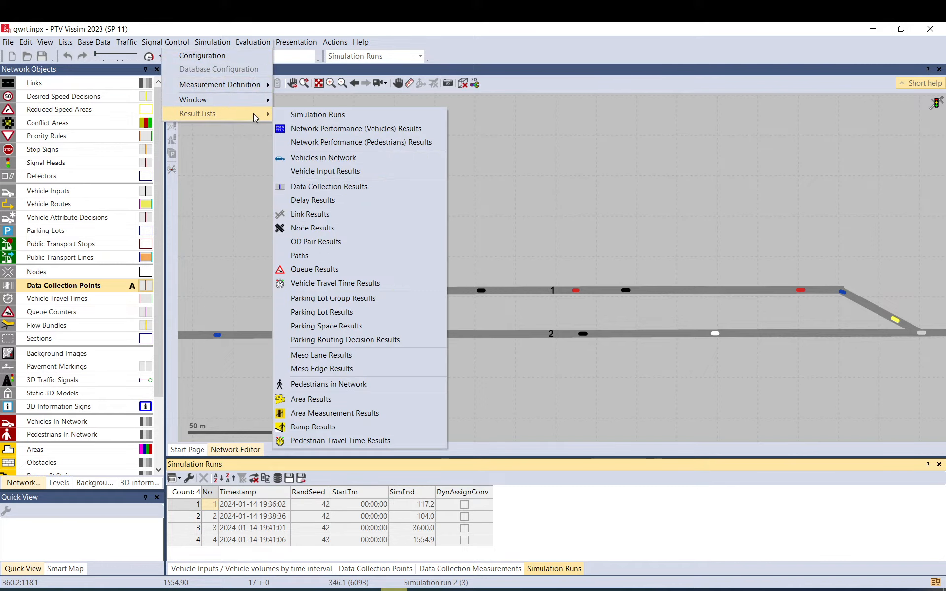
Return to the label attribute selection of the data collection points and expand ExactlyOne down to the Vehicles combinations.
{"action": "left_click", "coordinate": [146, 285]}
{"action": "left_click", "coordinate": [402, 337]}
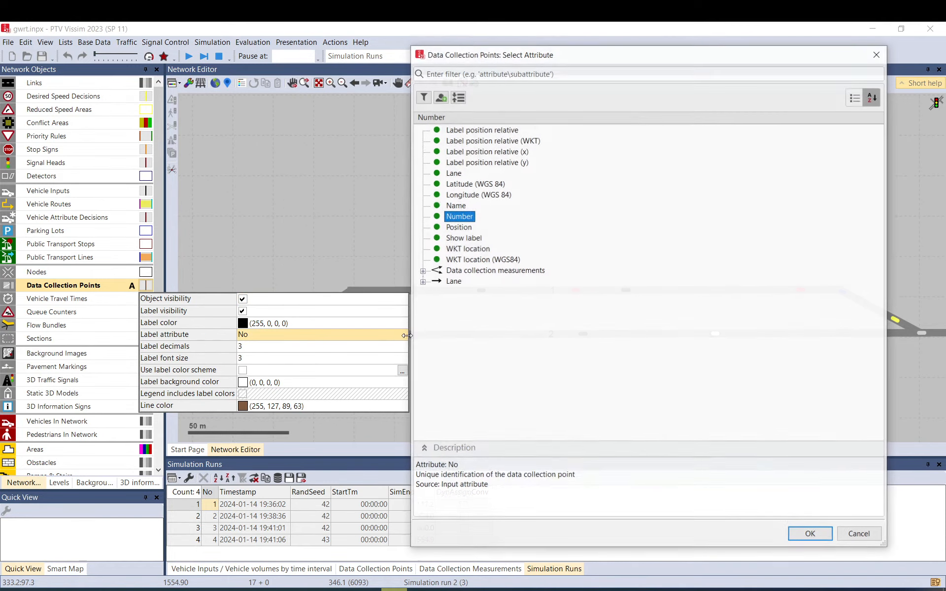
{"action": "left_click", "coordinate": [422, 271]}
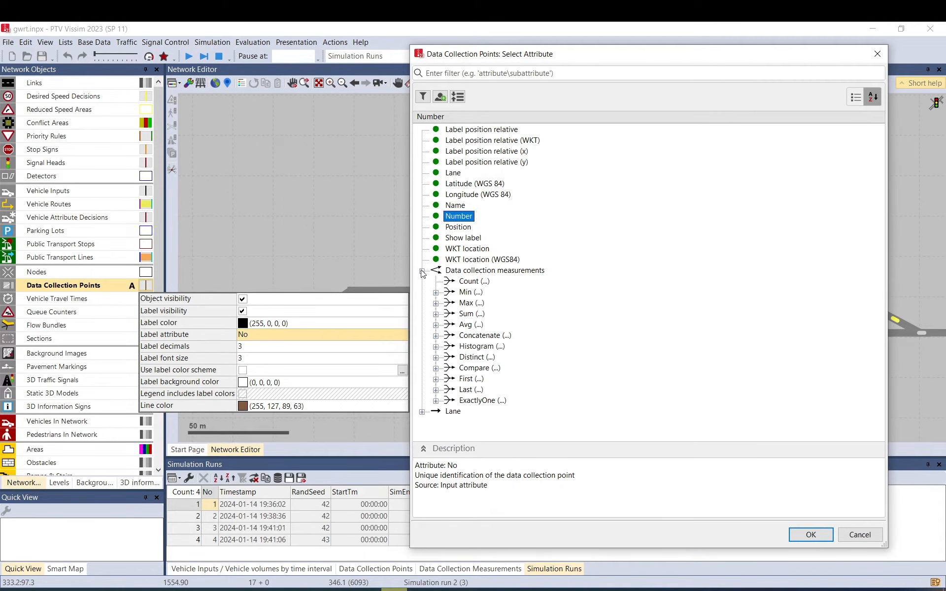
{"action": "left_click", "coordinate": [435, 401]}
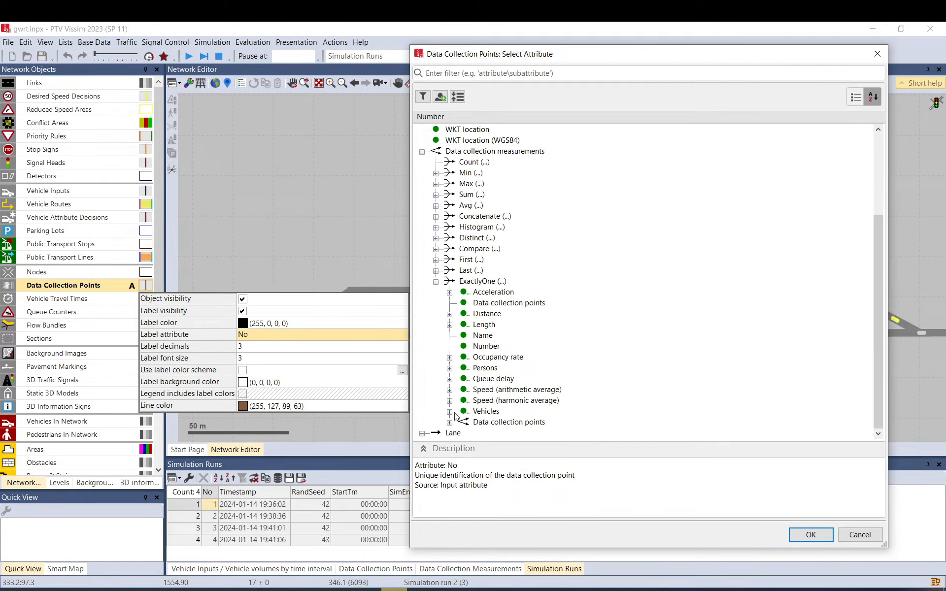
{"action": "left_click", "coordinate": [449, 412]}
Compare the Vehicles entries by run and time interval, including Current run x 0-900 x All types, and cancel the selection.
{"action": "scroll", "coordinate": [506, 387], "scroll_direction": "down", "scroll_amount": 10}
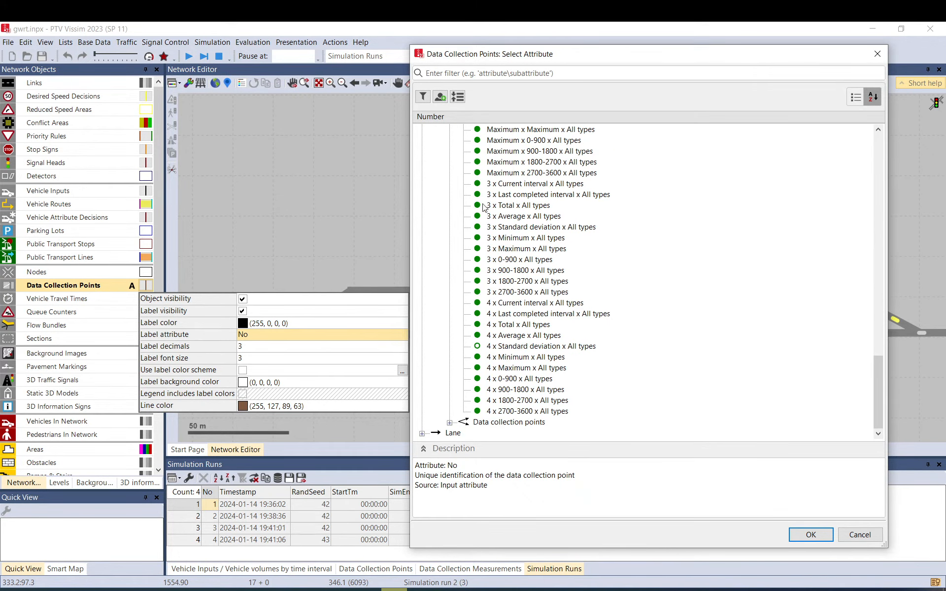
{"action": "scroll", "coordinate": [484, 244], "scroll_direction": "up", "scroll_amount": 4}
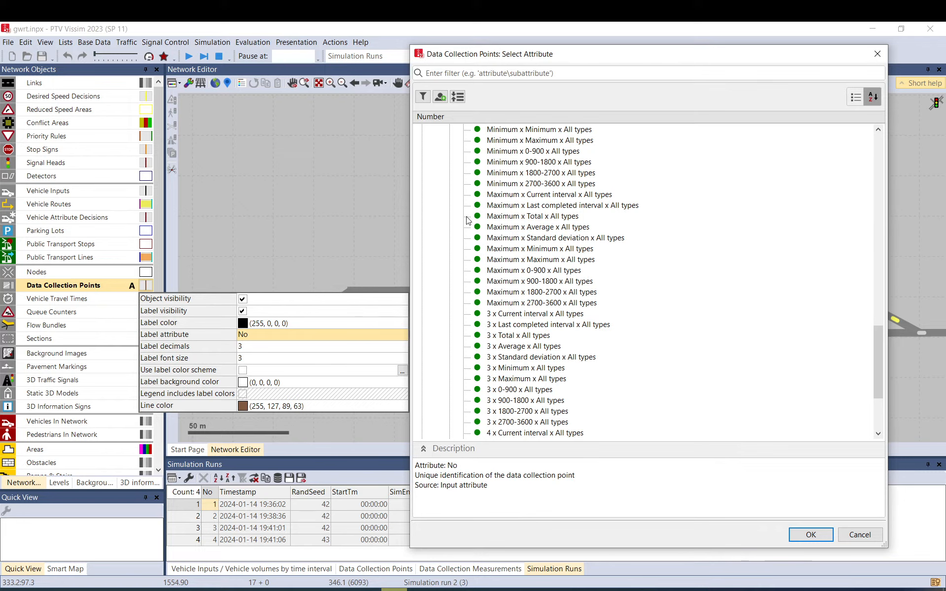
{"action": "scroll", "coordinate": [491, 232], "scroll_direction": "up", "scroll_amount": 3}
{"action": "scroll", "coordinate": [491, 233], "scroll_direction": "up", "scroll_amount": 9}
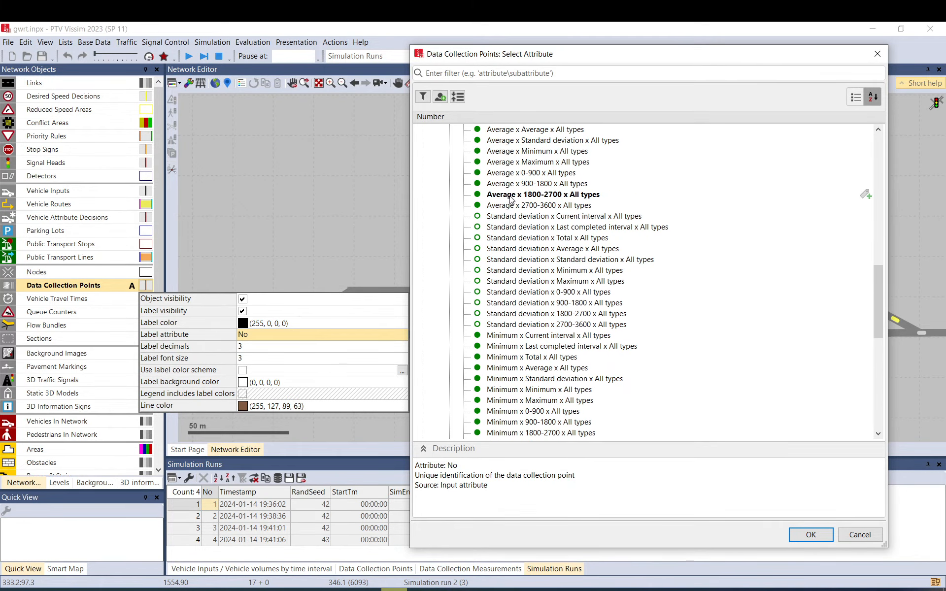
{"action": "scroll", "coordinate": [514, 216], "scroll_direction": "up", "scroll_amount": 4}
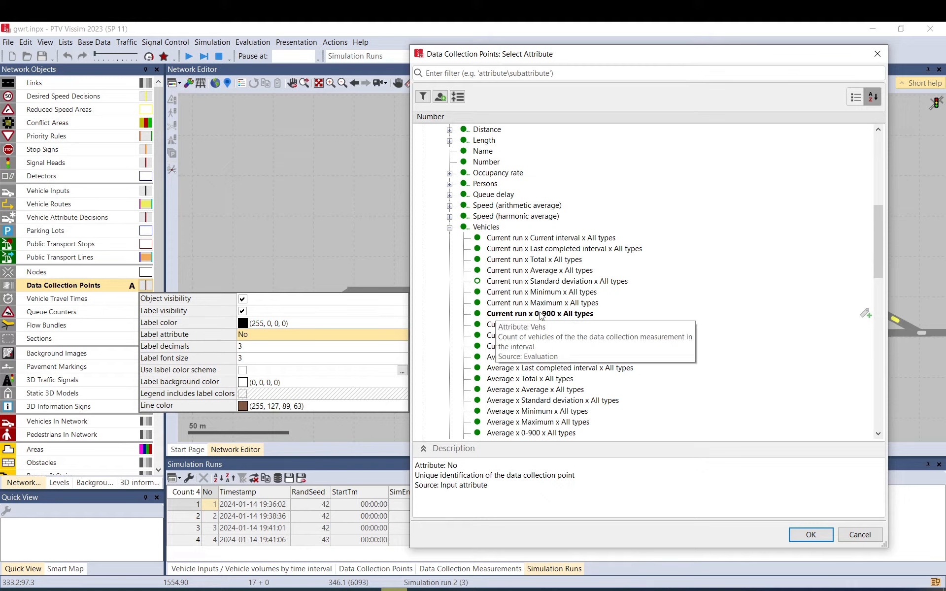
{"action": "scroll", "coordinate": [581, 318], "scroll_direction": "down", "scroll_amount": 3}
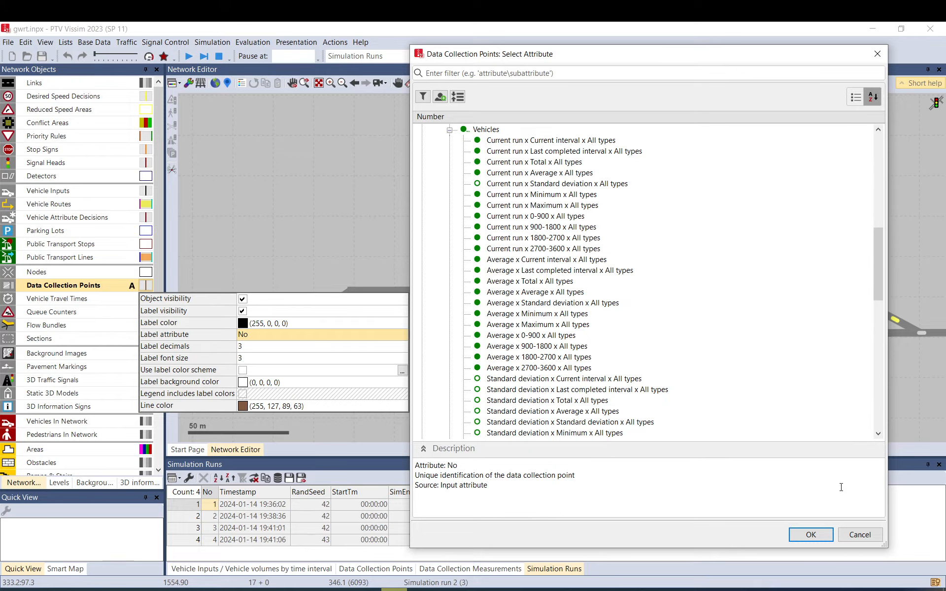
{"action": "left_click", "coordinate": [860, 534]}
Examine the vehicle classes for additional data collection in the evaluation configuration, highlighting class 10: Car, and cancel the configuration.
{"action": "left_click", "coordinate": [253, 42]}
{"action": "left_click", "coordinate": [261, 53]}
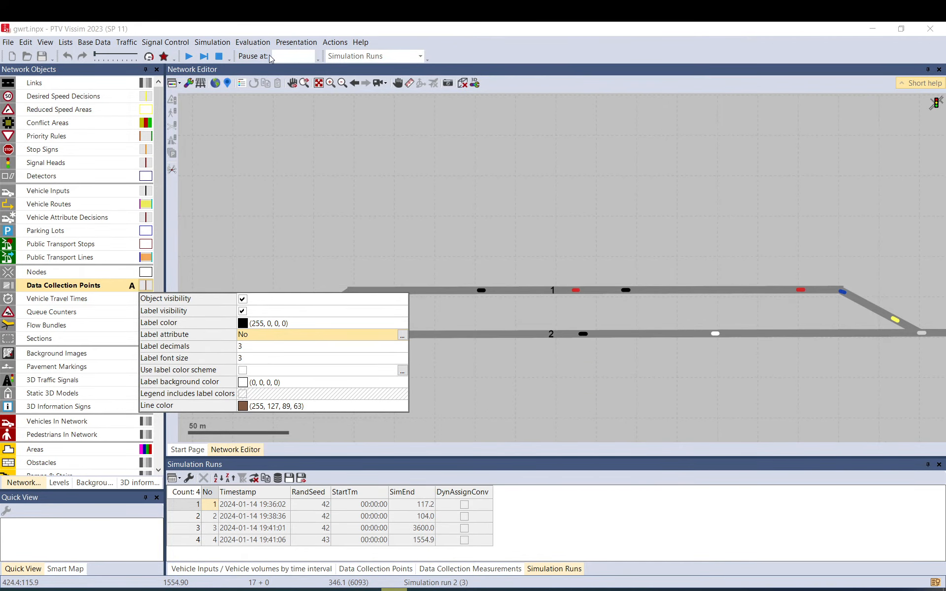
{"action": "mouse_move", "coordinate": [109, 221]}
{"action": "left_mouse_down"}
{"action": "mouse_move", "coordinate": [118, 288]}
{"action": "mouse_move", "coordinate": [117, 224]}
{"action": "left_mouse_up"}
{"action": "left_click", "coordinate": [117, 224]}
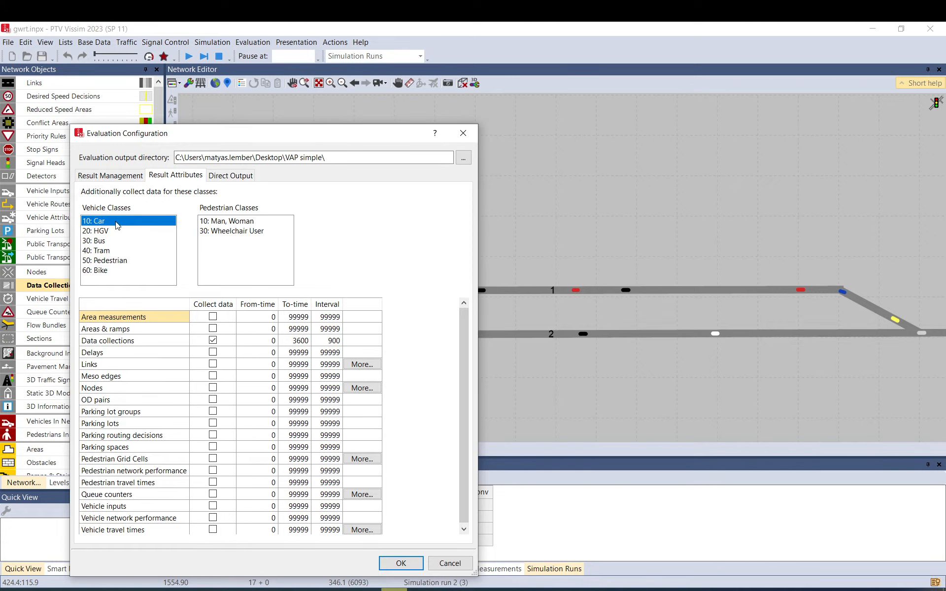
{"action": "left_click", "coordinate": [448, 563]}
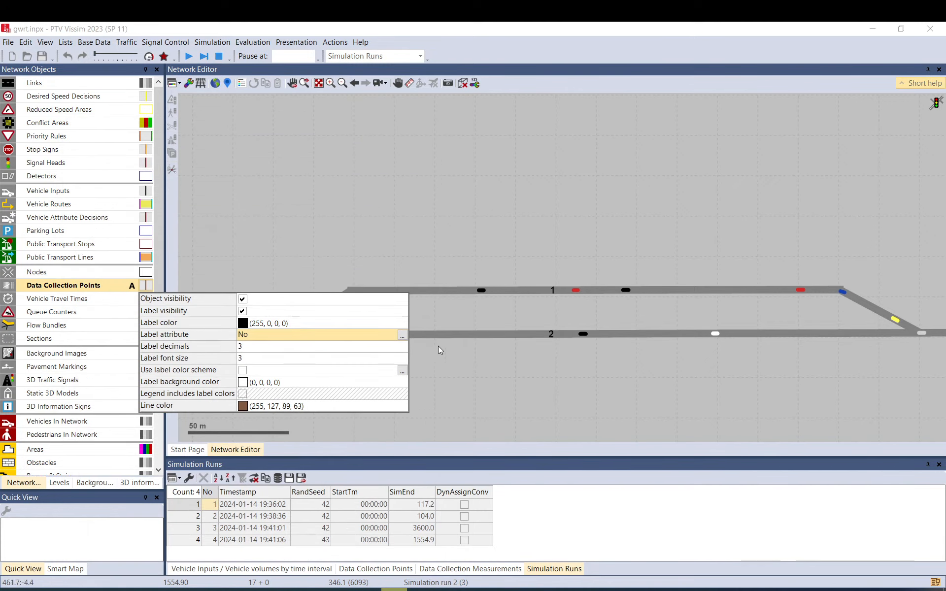
Label the data collection points with the ExactlyOne Vehicles attribute for Current run x Current interval x All types.
{"action": "left_click", "coordinate": [402, 335]}
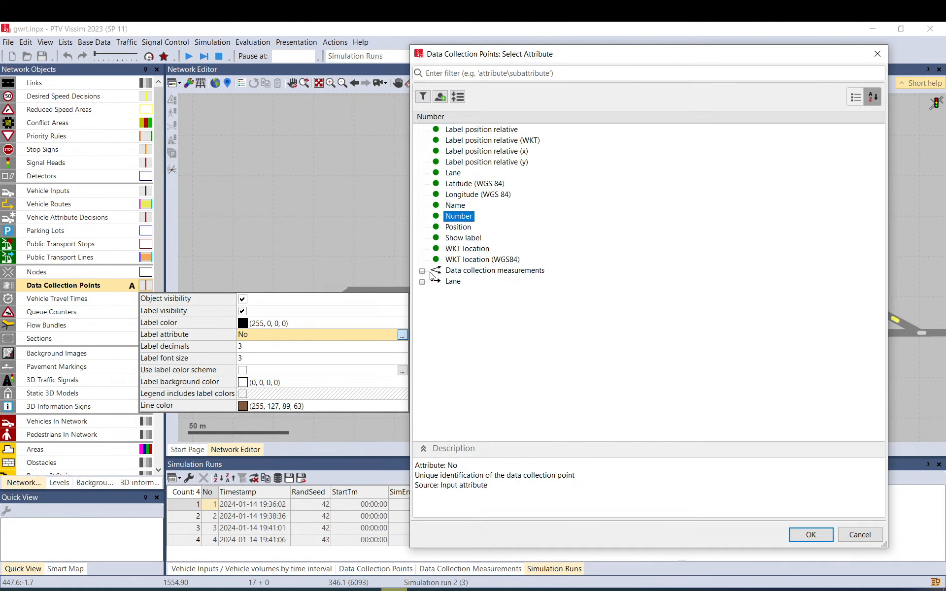
{"action": "left_click", "coordinate": [422, 271]}
{"action": "left_click", "coordinate": [436, 401]}
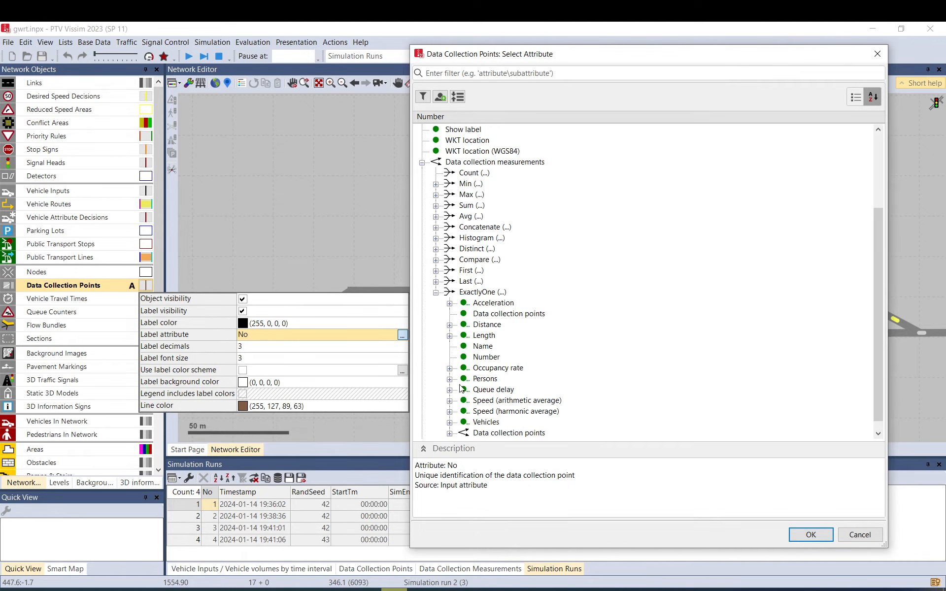
{"action": "left_click", "coordinate": [450, 423]}
{"action": "scroll", "coordinate": [536, 211], "scroll_direction": "up", "scroll_amount": 2}
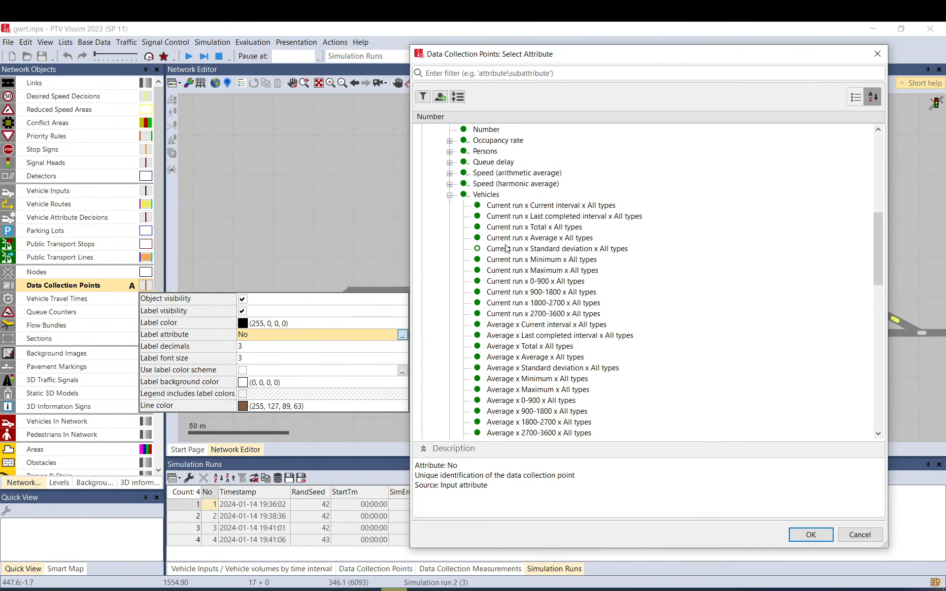
{"action": "left_click", "coordinate": [536, 209]}
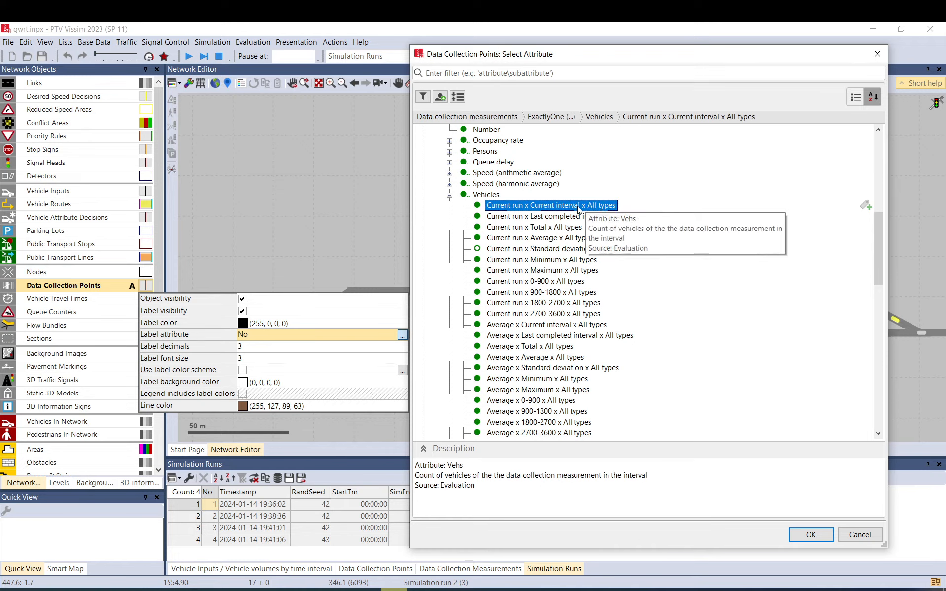
{"action": "left_click", "coordinate": [810, 534]}
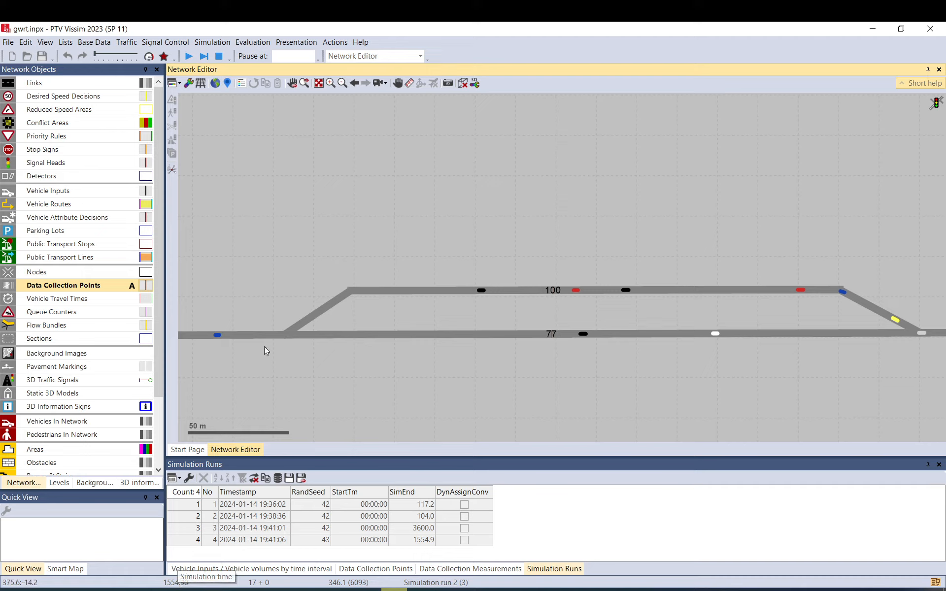
Resume the paused simulation with the vehicle count labels shown, and finish the remaining runs in quick mode.
{"action": "left_click", "coordinate": [189, 56]}
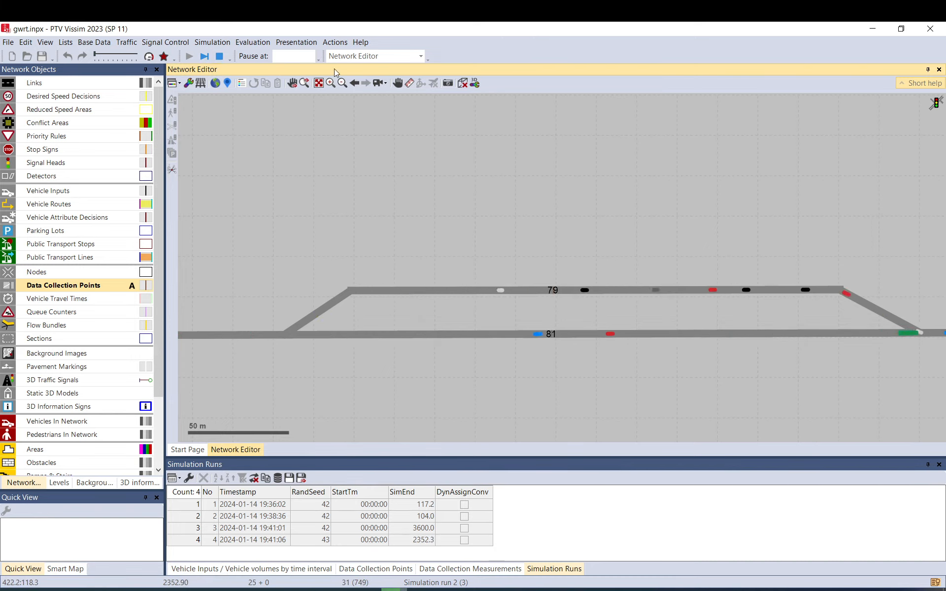
{"action": "left_click", "coordinate": [148, 55]}
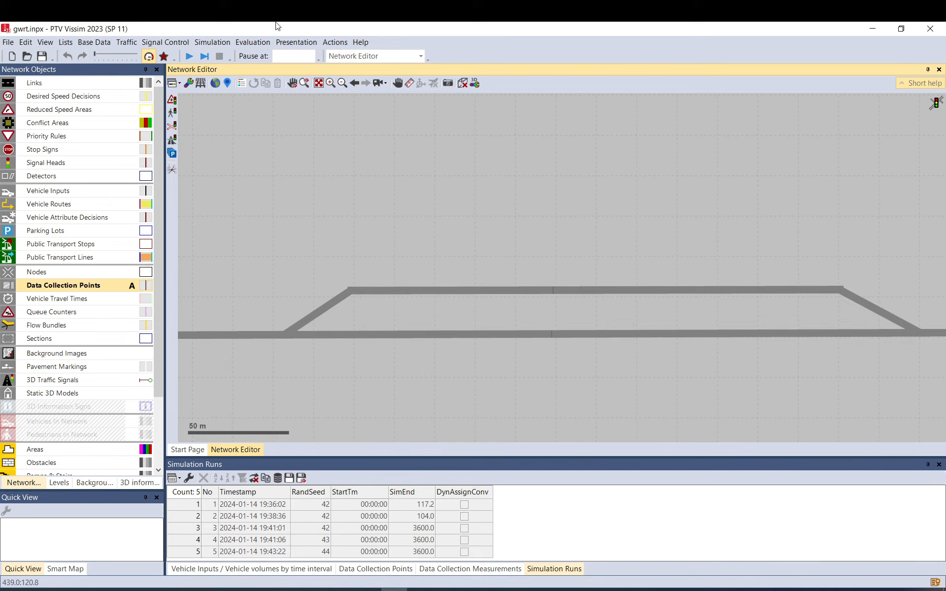
Examine the averaged and standard deviation Vehicles entries by time interval, such as Average x 900-1800 x All types, for the data collection point labels.
{"action": "left_click", "coordinate": [148, 287]}
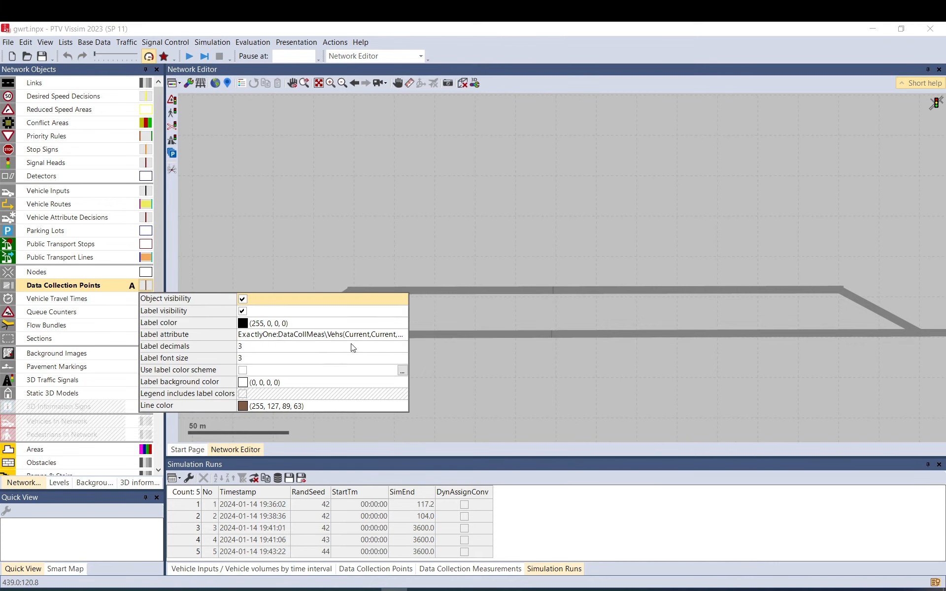
{"action": "left_click", "coordinate": [401, 334]}
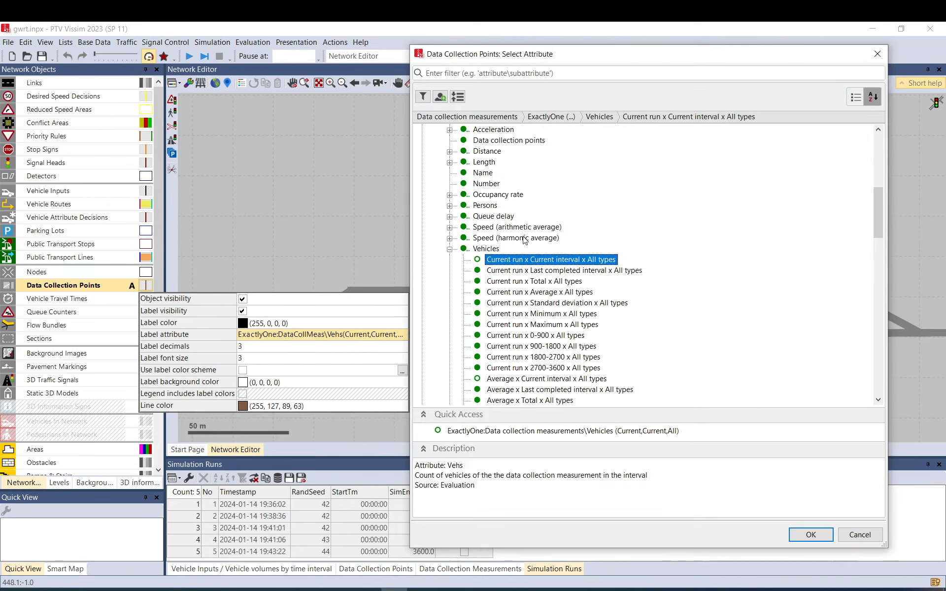
{"action": "scroll", "coordinate": [527, 309], "scroll_direction": "down", "scroll_amount": 2}
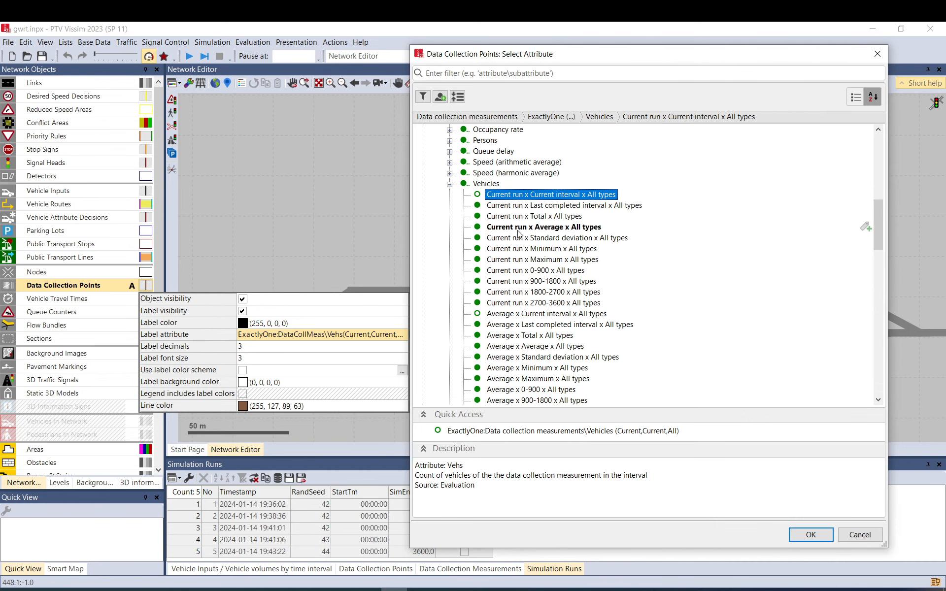
{"action": "left_click", "coordinate": [507, 314]}
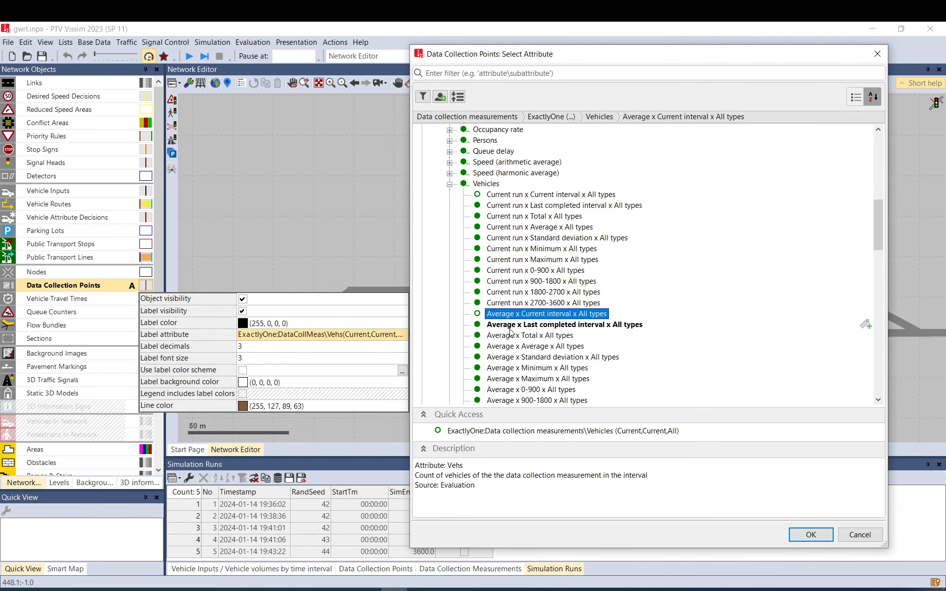
{"action": "scroll", "coordinate": [513, 240], "scroll_direction": "down", "scroll_amount": 2}
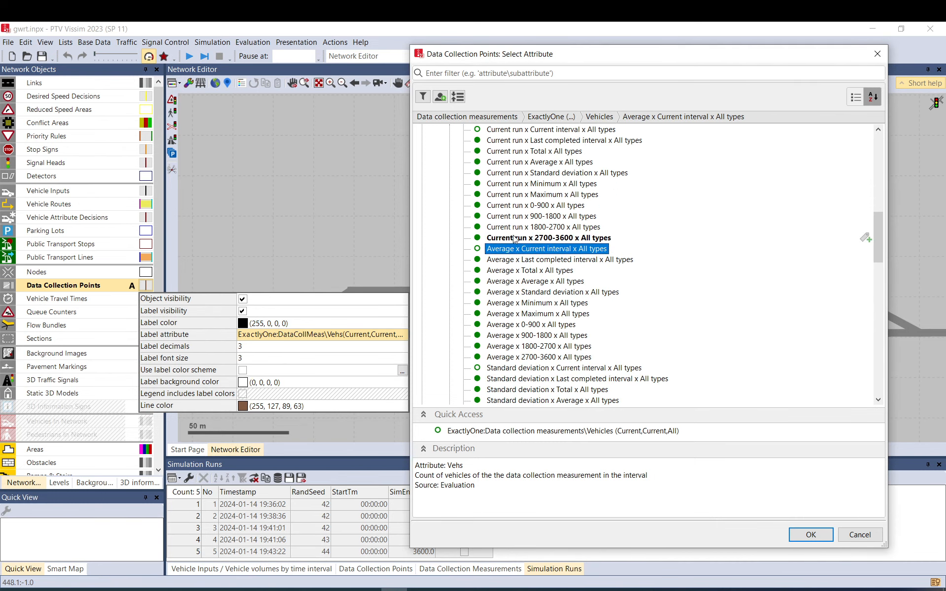
{"action": "left_click", "coordinate": [529, 325]}
{"action": "left_click", "coordinate": [531, 335]}
{"action": "left_click", "coordinate": [536, 357]}
{"action": "left_click", "coordinate": [535, 346]}
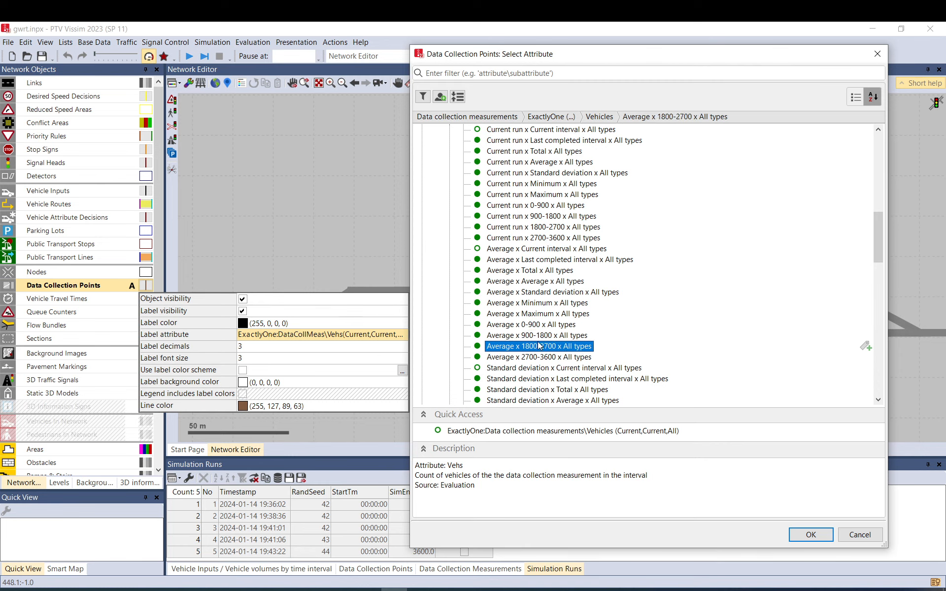
{"action": "left_click", "coordinate": [532, 325]}
{"action": "left_click", "coordinate": [533, 337]}
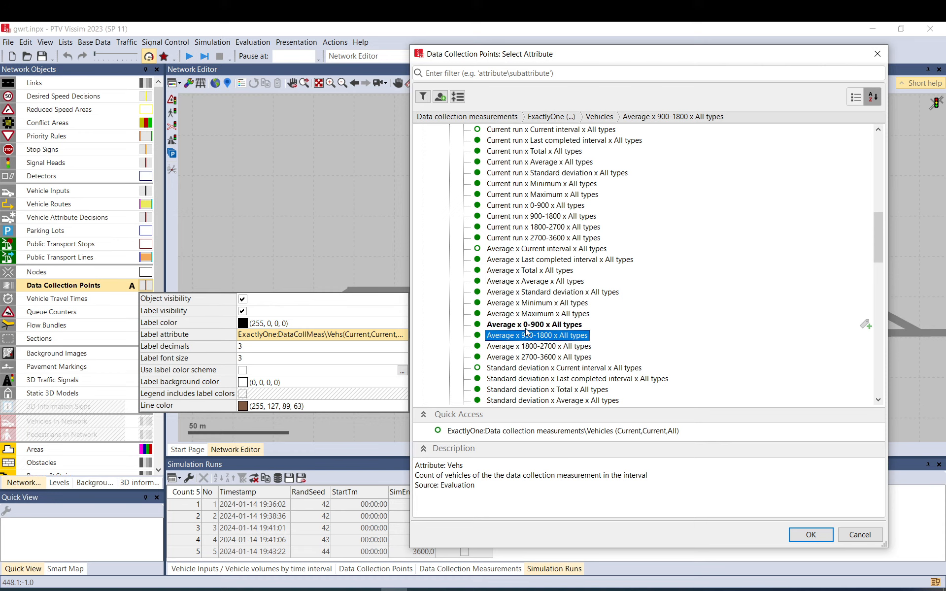
{"action": "key", "text": "Down"}
{"action": "key", "text": "Down"}
{"action": "key", "text": "Down"}
{"action": "left_click", "coordinate": [535, 340]}
{"action": "scroll", "coordinate": [536, 340], "scroll_direction": "down", "scroll_amount": 3}
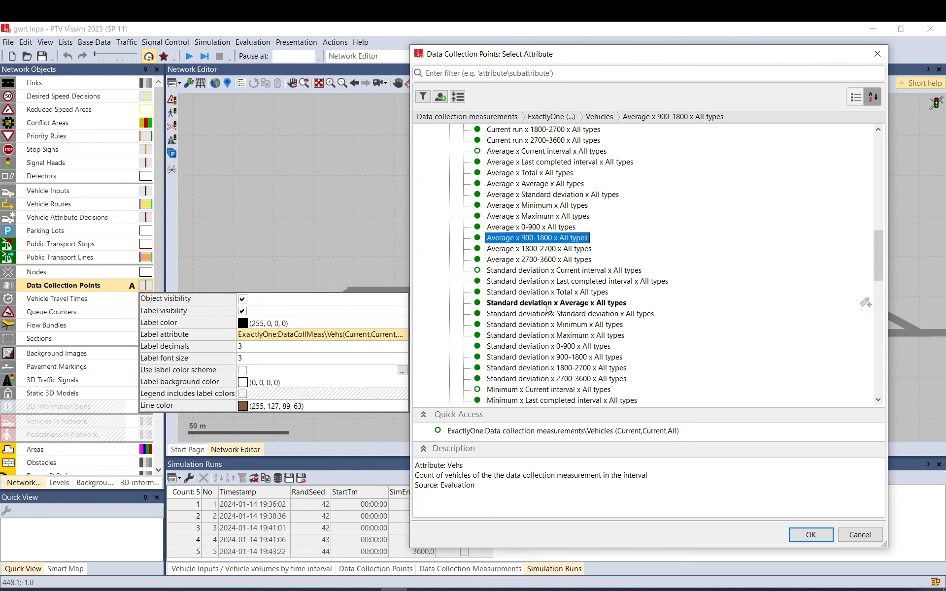
{"action": "left_click", "coordinate": [550, 303]}
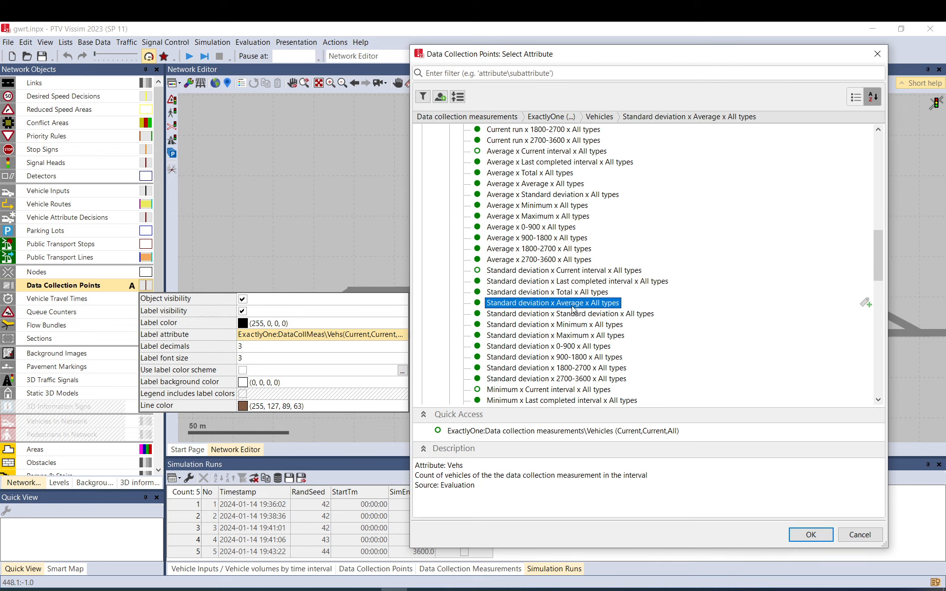
Label the data collection points with the ExactlyOne Vehicles attribute Average x Average x All types, and set the label decimals to 0.
{"action": "left_click", "coordinate": [540, 185]}
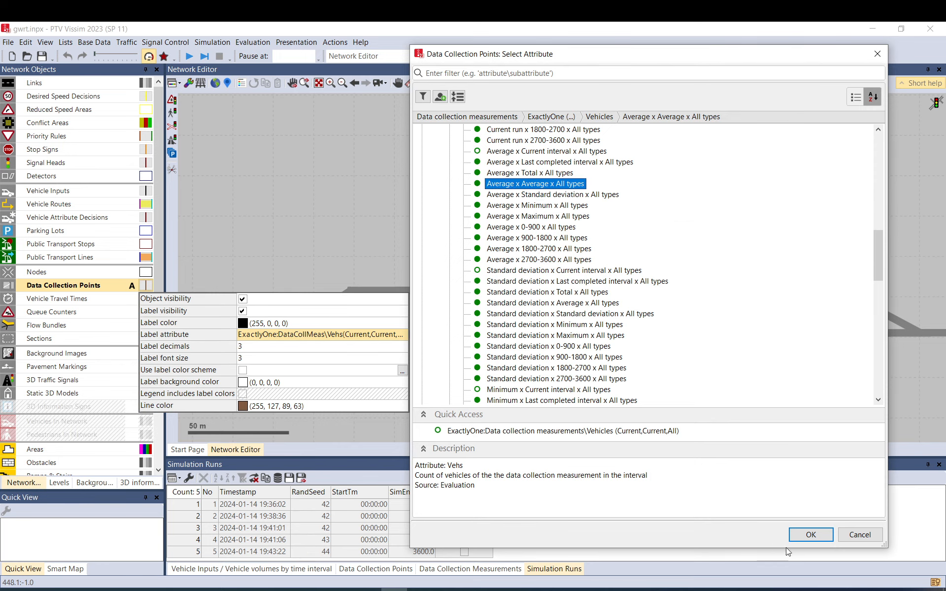
{"action": "left_click", "coordinate": [804, 532]}
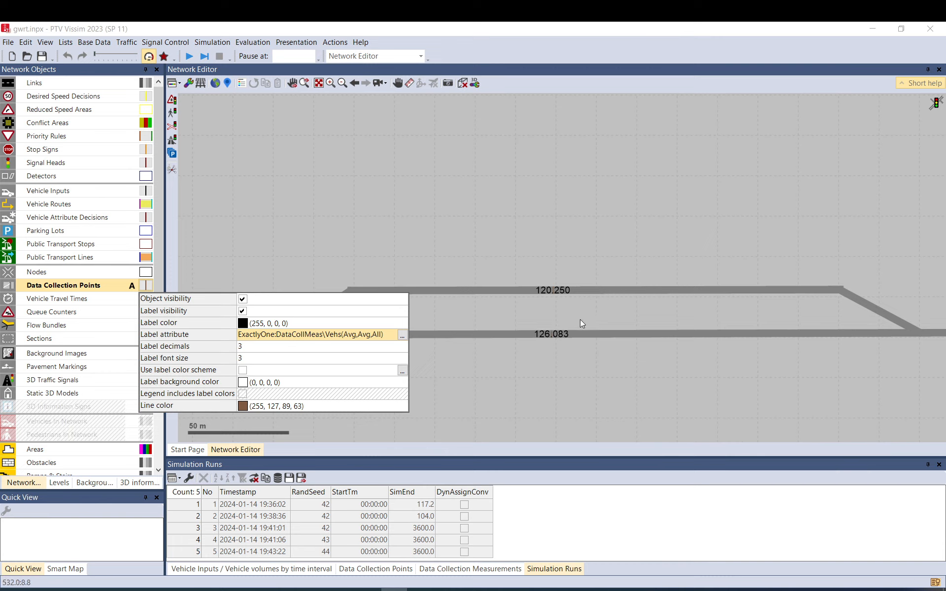
{"action": "left_click", "coordinate": [257, 347]}
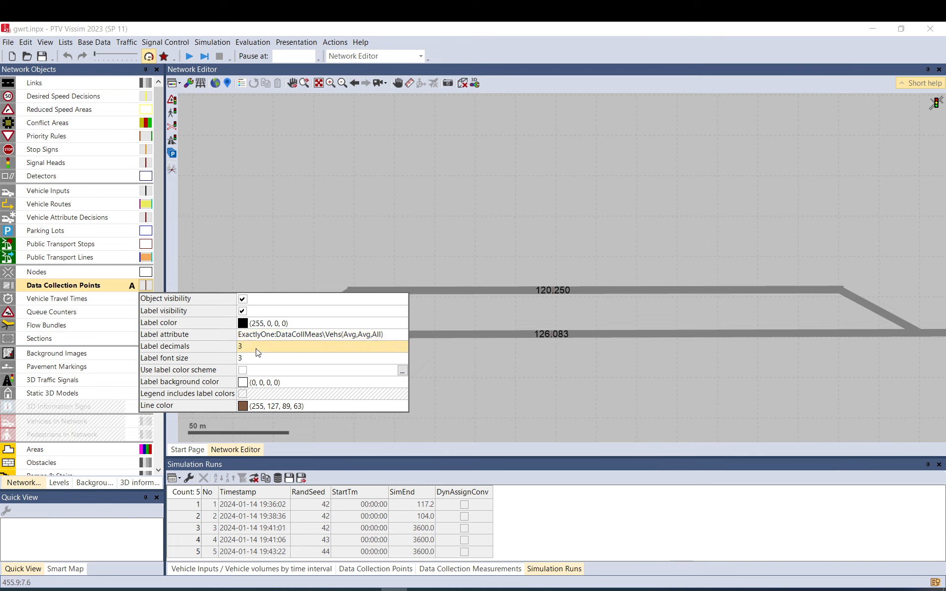
{"action": "type", "text": "0"}
{"action": "left_click", "coordinate": [266, 359]}
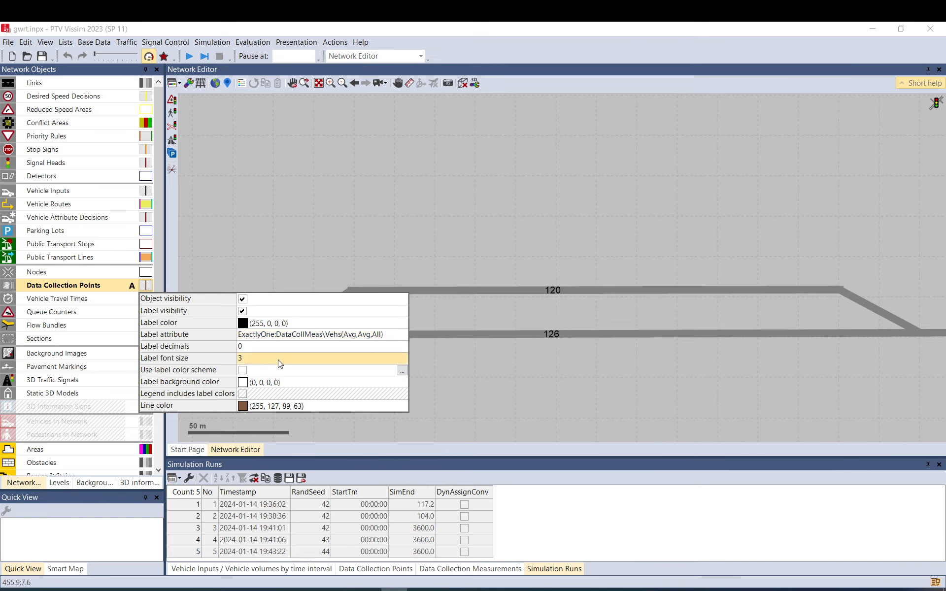
{"action": "left_click", "coordinate": [564, 298]}
{"action": "left_click_drag", "start_coordinate": [583, 268], "coordinate": [540, 256]}
{"action": "left_click", "coordinate": [542, 256]}
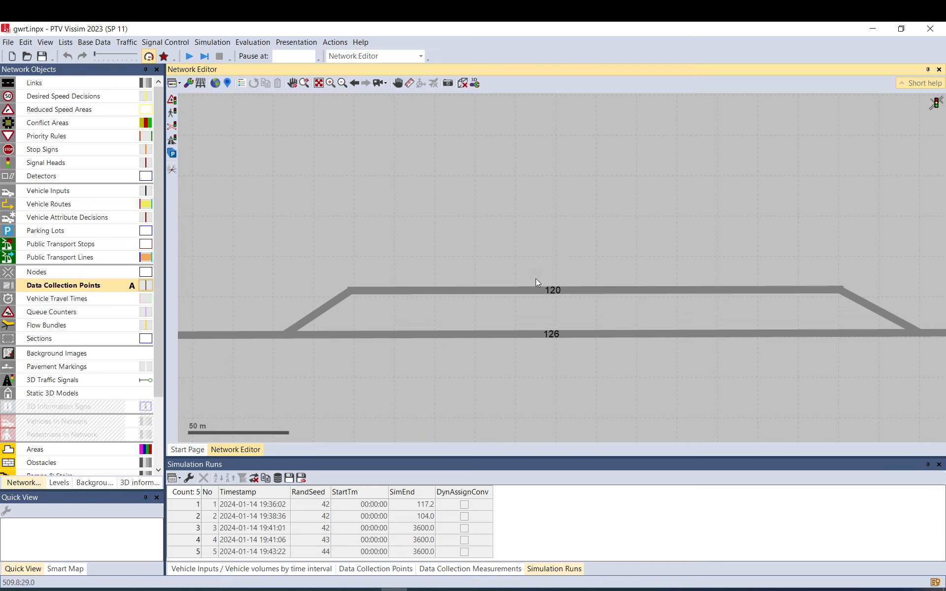
{"action": "left_click_drag", "start_coordinate": [614, 271], "coordinate": [583, 255]}
{"action": "left_click", "coordinate": [568, 251]}
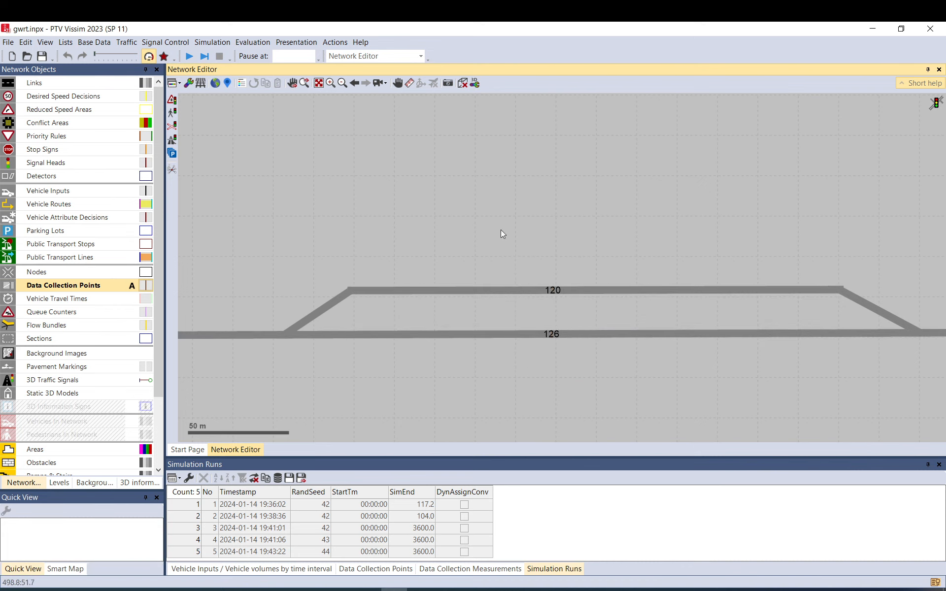